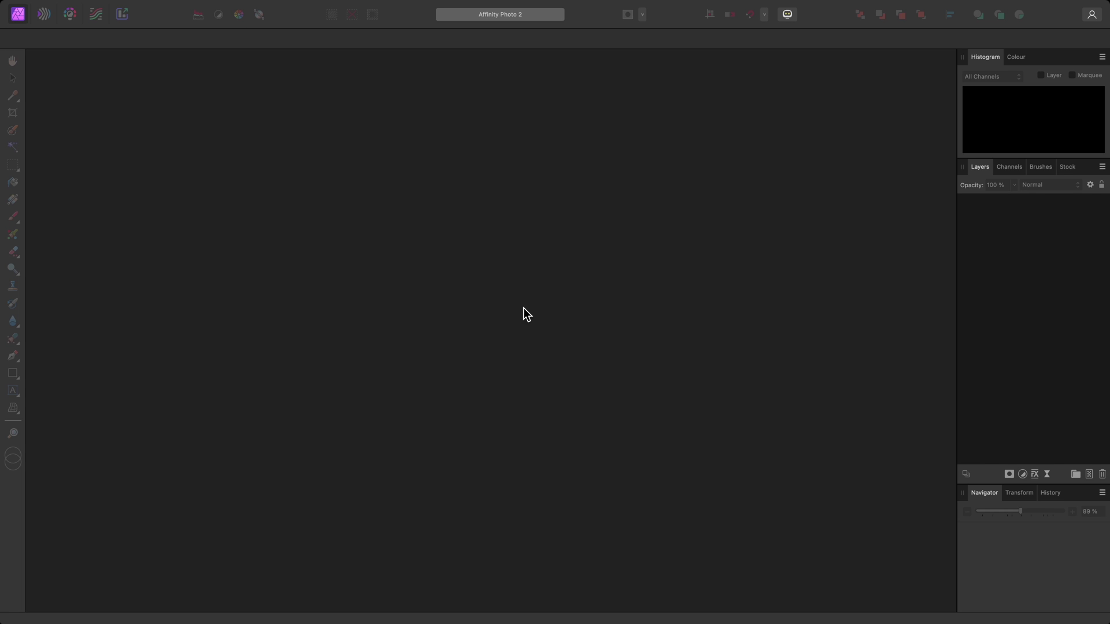
# Choose File > New Astrophotography Stack to enter the stacking workspace
pyautogui.moveTo(275, 4)
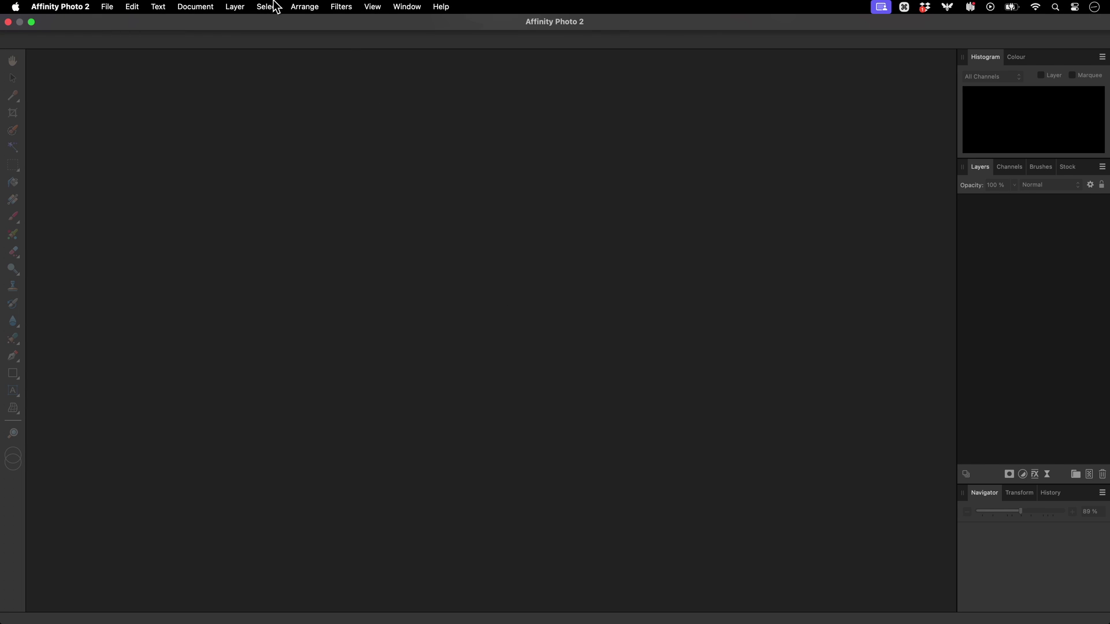
pyautogui.click(112, 8)
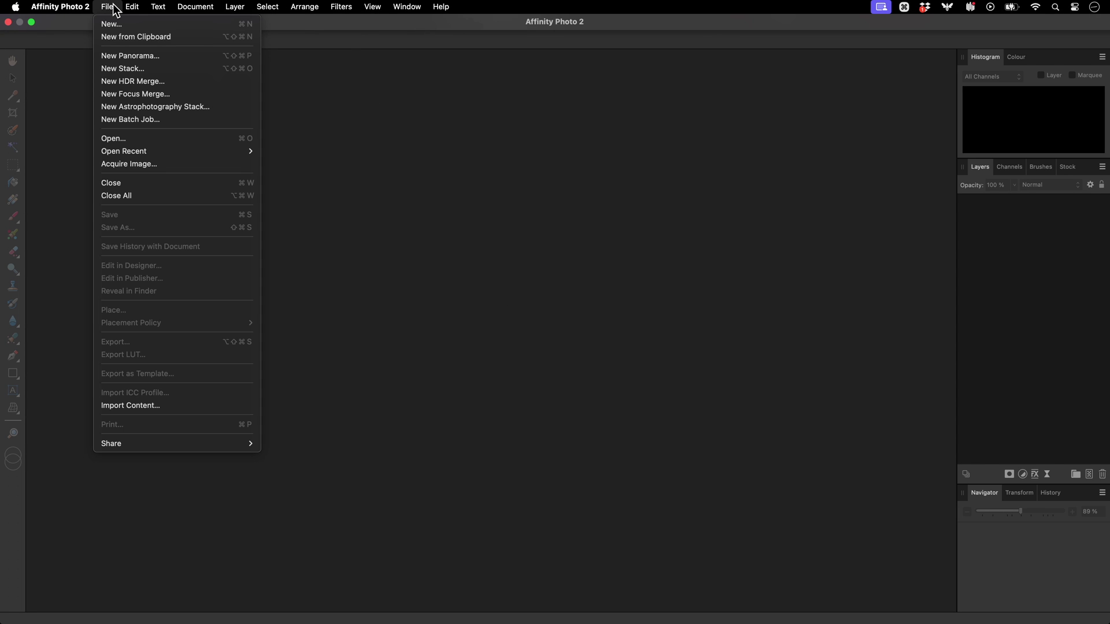
pyautogui.click(218, 106)
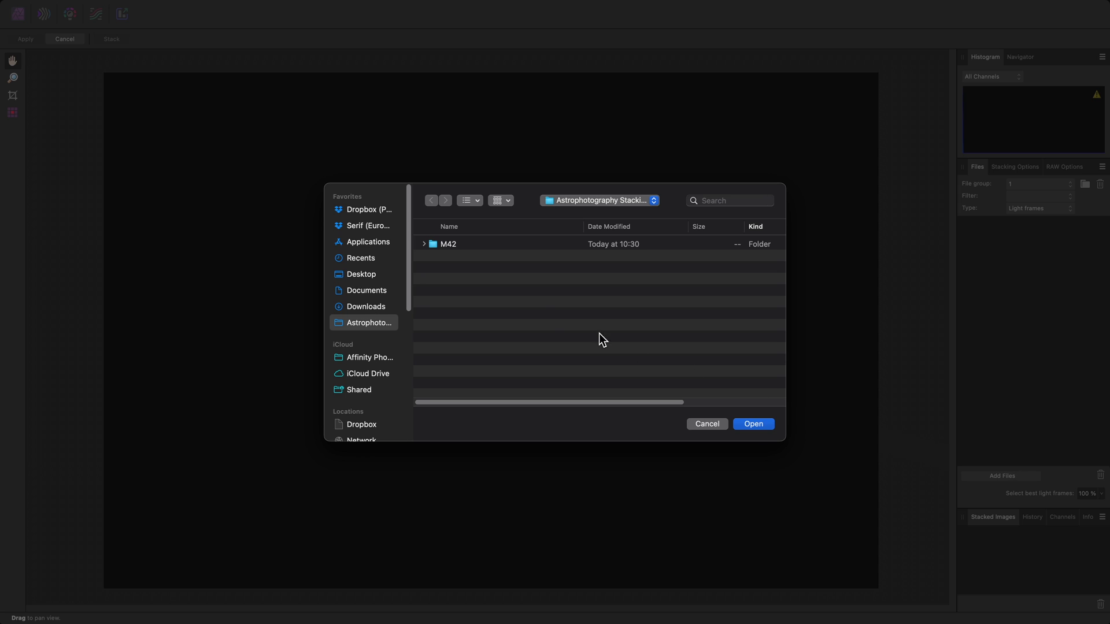
# Add every .fit light frame from the M42 > Lights folder to the stack
pyautogui.doubleClick(497, 245)
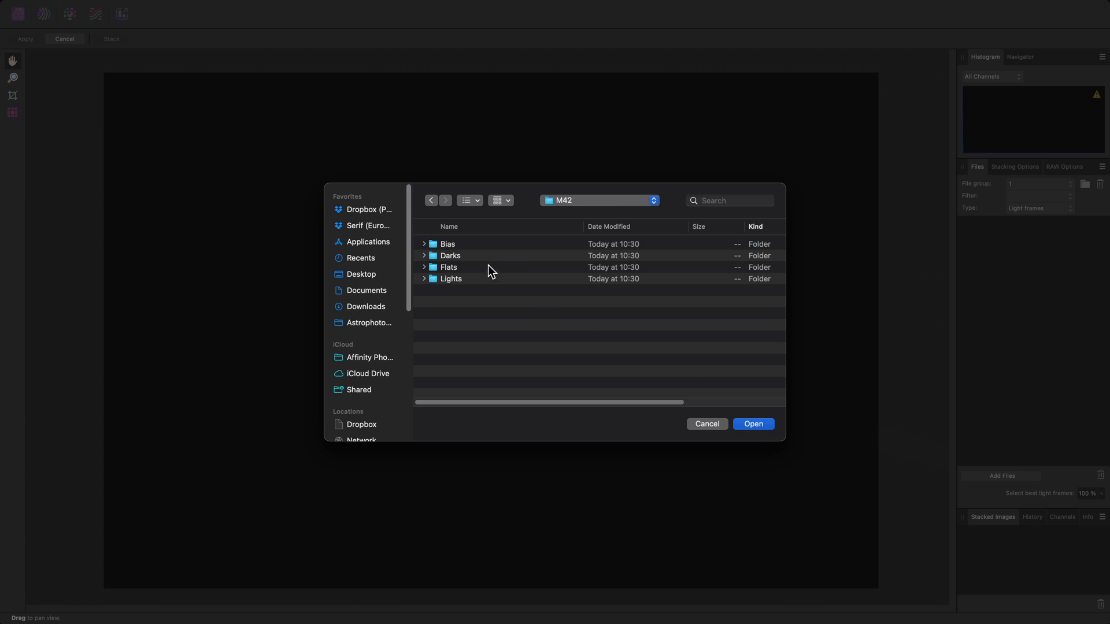
pyautogui.doubleClick(484, 280)
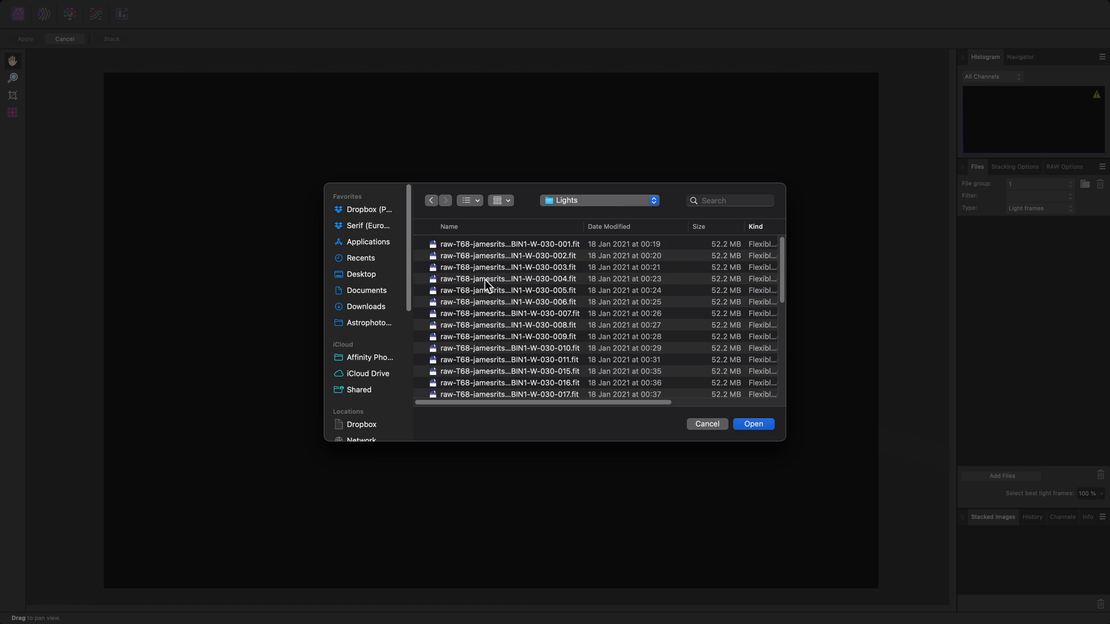
pyautogui.click(539, 244)
pyautogui.scroll(-10, 540, 277)
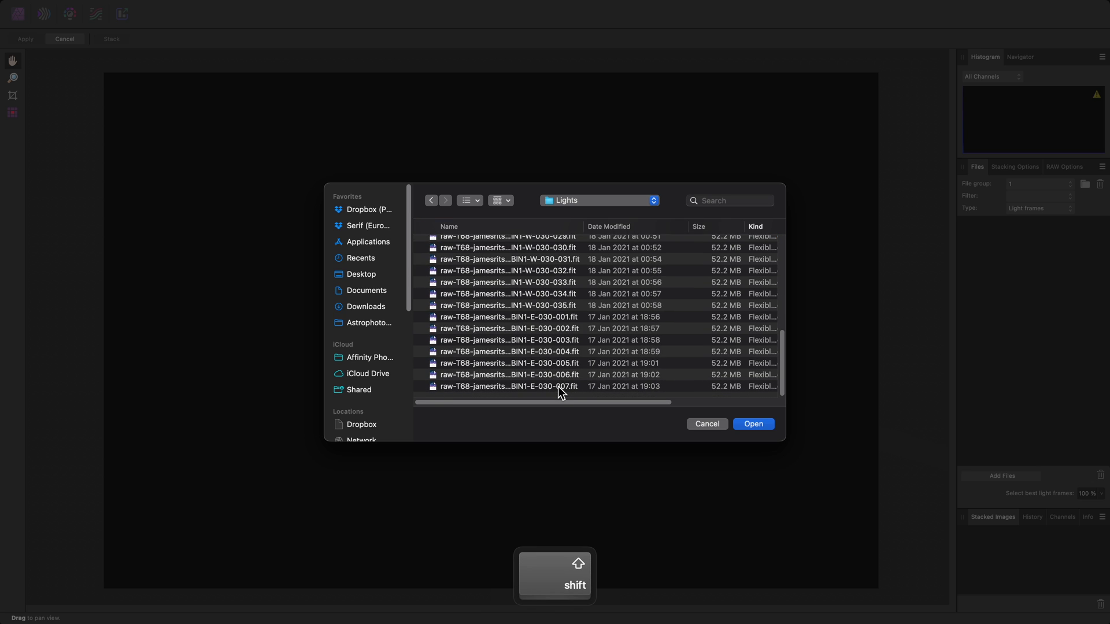
pyautogui.keyDown('shift'); pyautogui.click(558, 387); pyautogui.keyUp('shift')
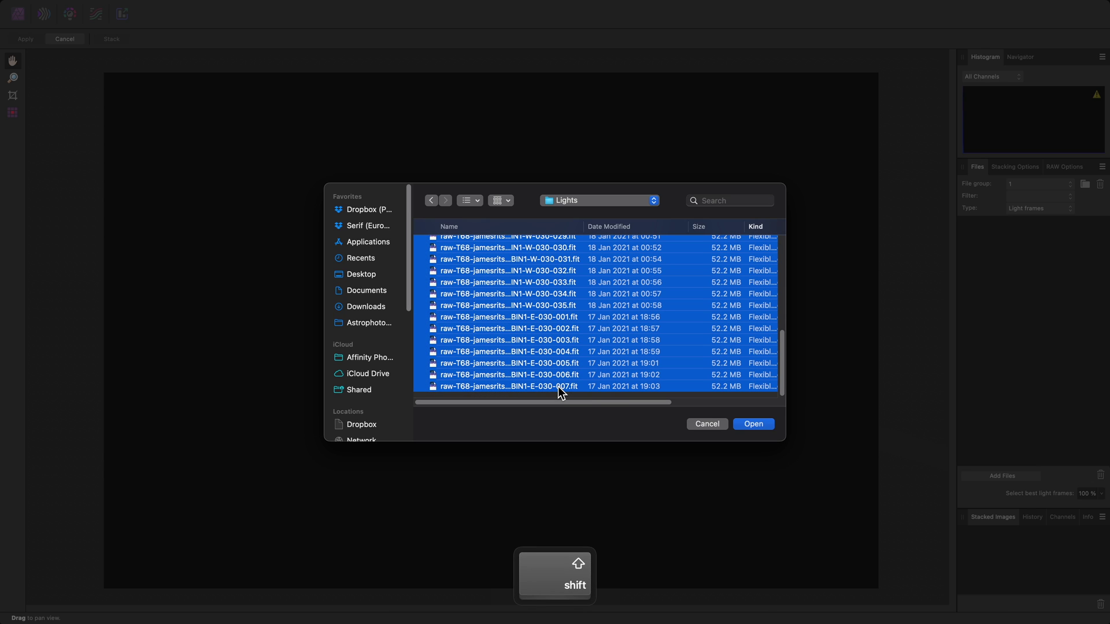
pyautogui.click(764, 427)
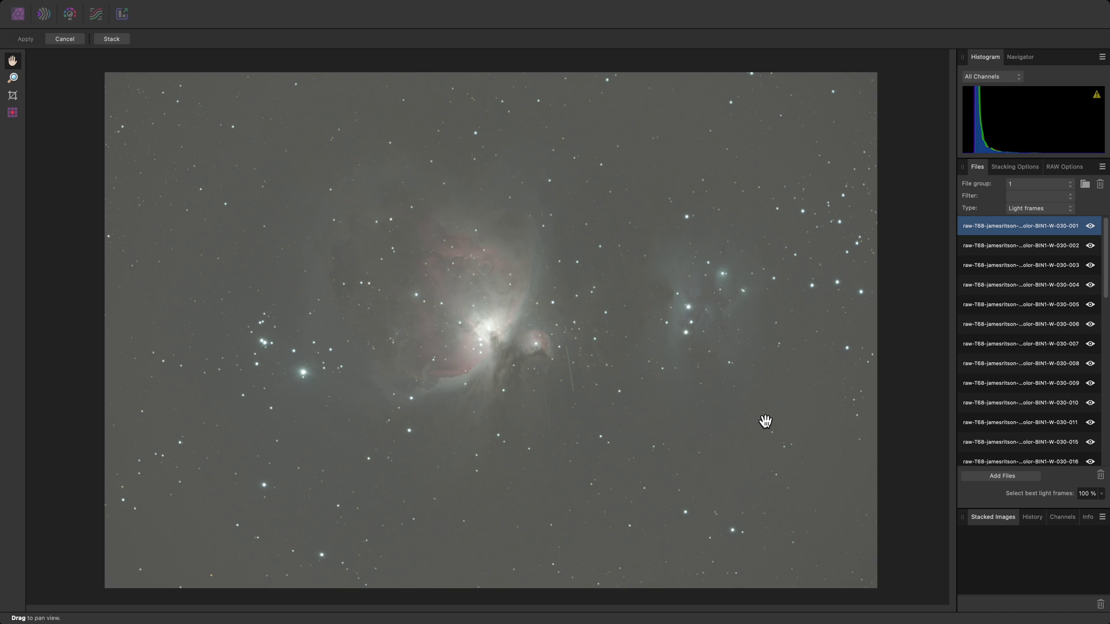
# Add all files in the Bias folder as bias frames
pyautogui.click(1056, 209)
pyautogui.click(1056, 223)
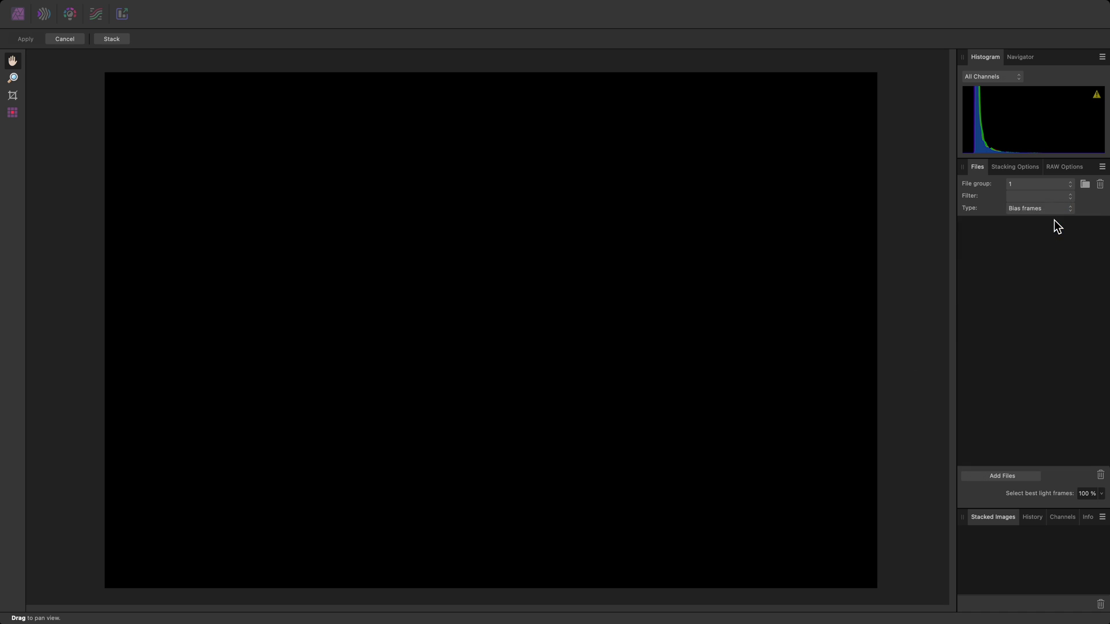
pyautogui.click(1014, 473)
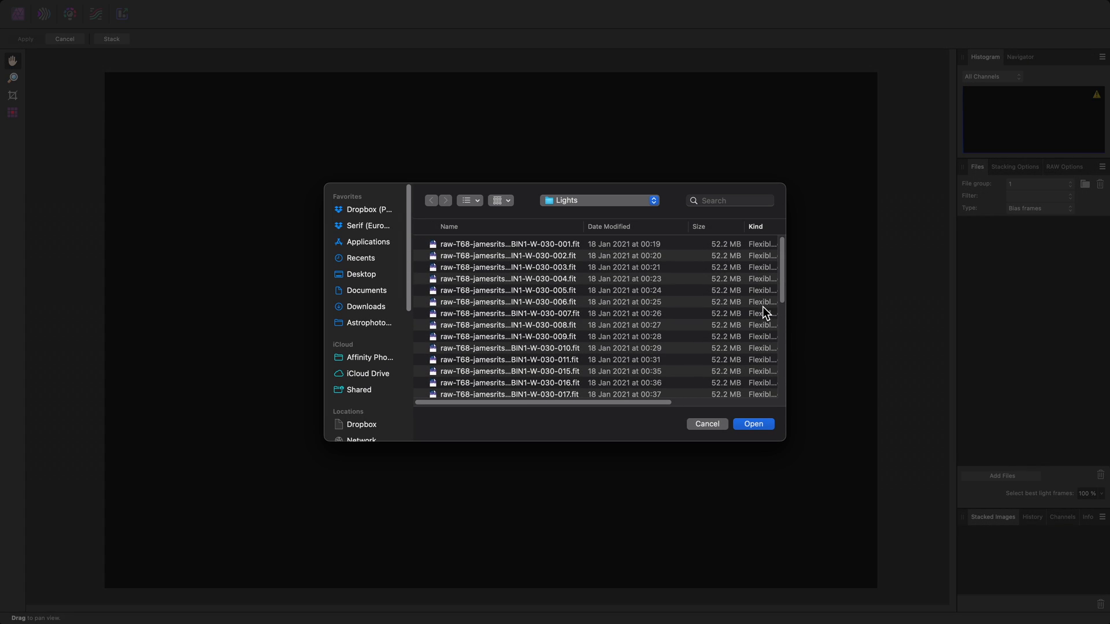
pyautogui.click(643, 200)
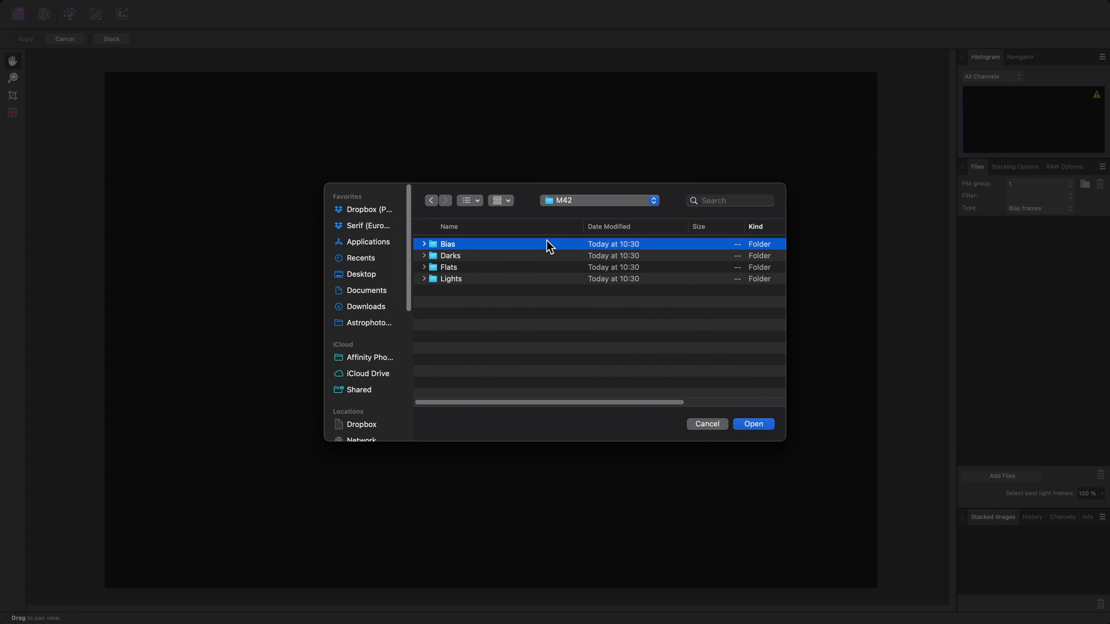
pyautogui.doubleClick(546, 241)
pyautogui.scroll(-5, 532, 370)
pyautogui.keyDown('shift'); pyautogui.click(533, 386); pyautogui.keyUp('shift')
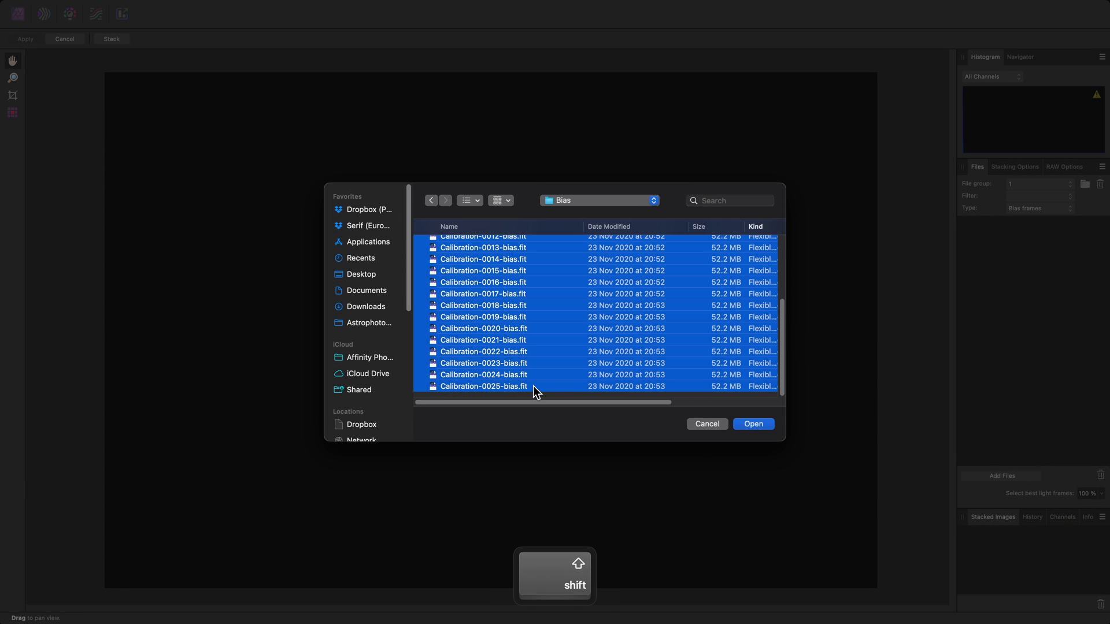
pyautogui.click(747, 425)
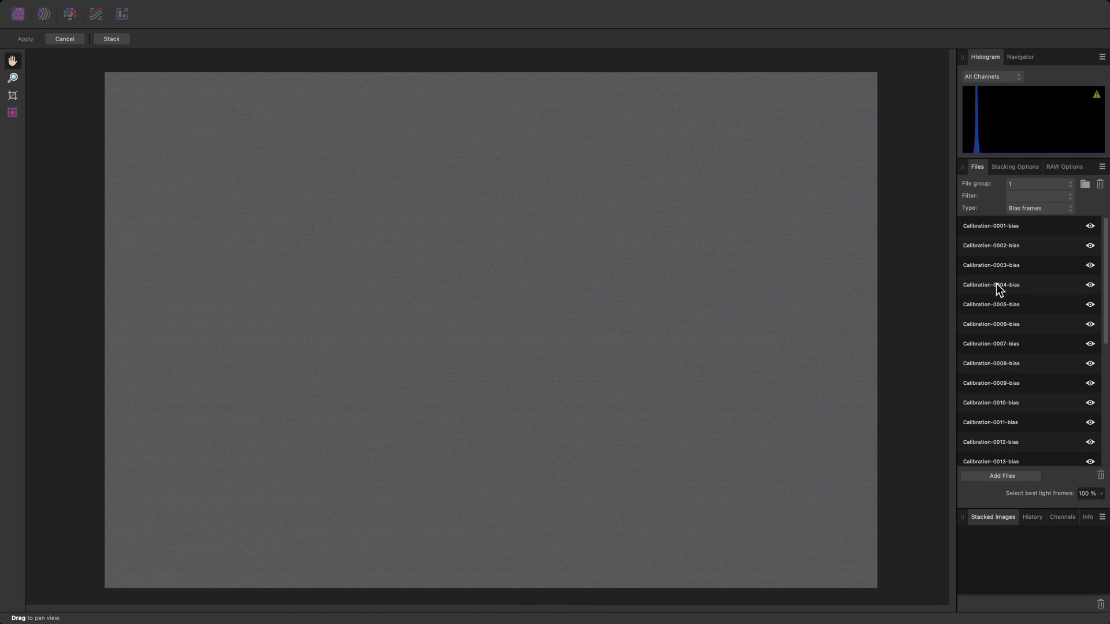
# Add all files in the M42 Darks folder as dark frames
pyautogui.click(1052, 208)
pyautogui.click(1055, 220)
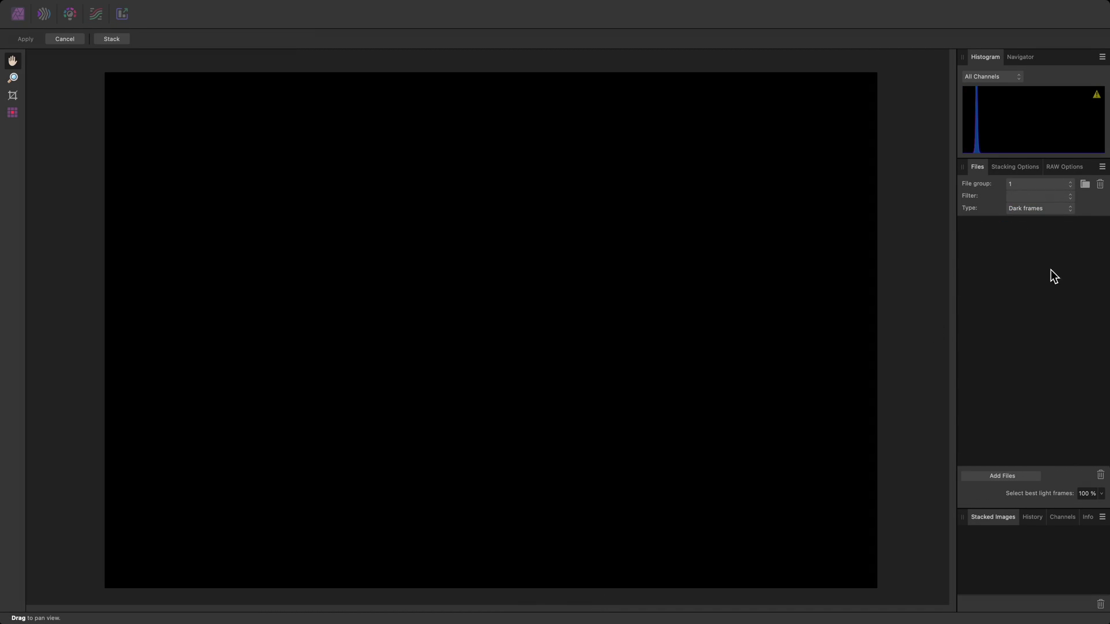
pyautogui.click(1025, 477)
pyautogui.click(640, 200)
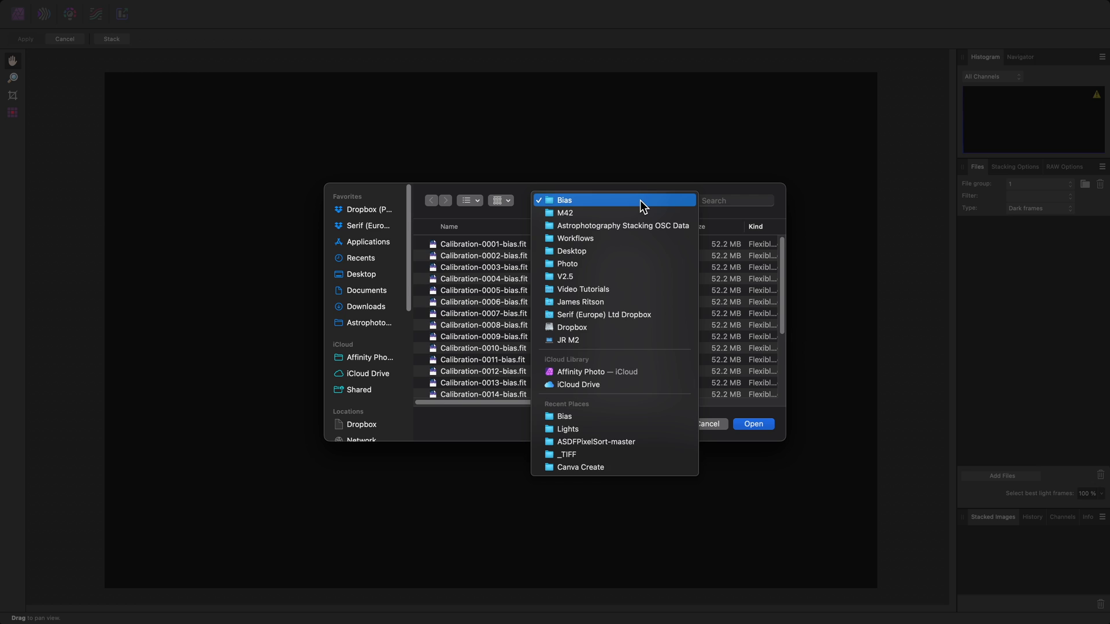
pyautogui.click(639, 210)
pyautogui.doubleClick(539, 254)
pyautogui.scroll(-5, 529, 336)
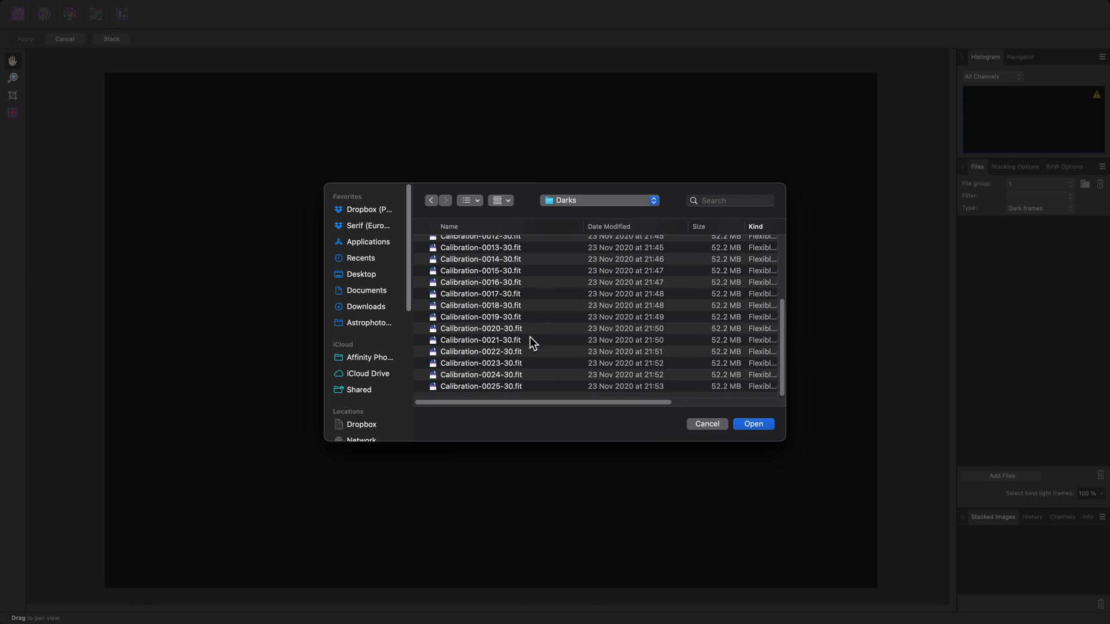
pyautogui.keyDown('shift'); pyautogui.click(536, 383); pyautogui.keyUp('shift')
pyautogui.click(749, 422)
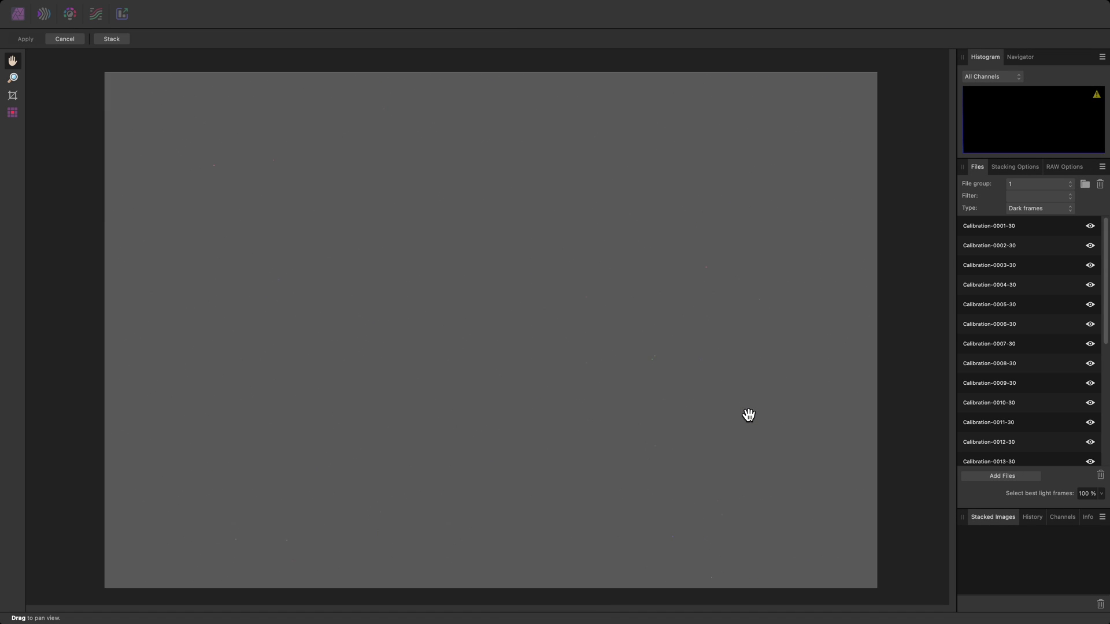
# Switch the frame type to Flat and open the M42 Flats folder to add flat frames
pyautogui.click(1051, 210)
pyautogui.click(1052, 235)
pyautogui.click(1026, 475)
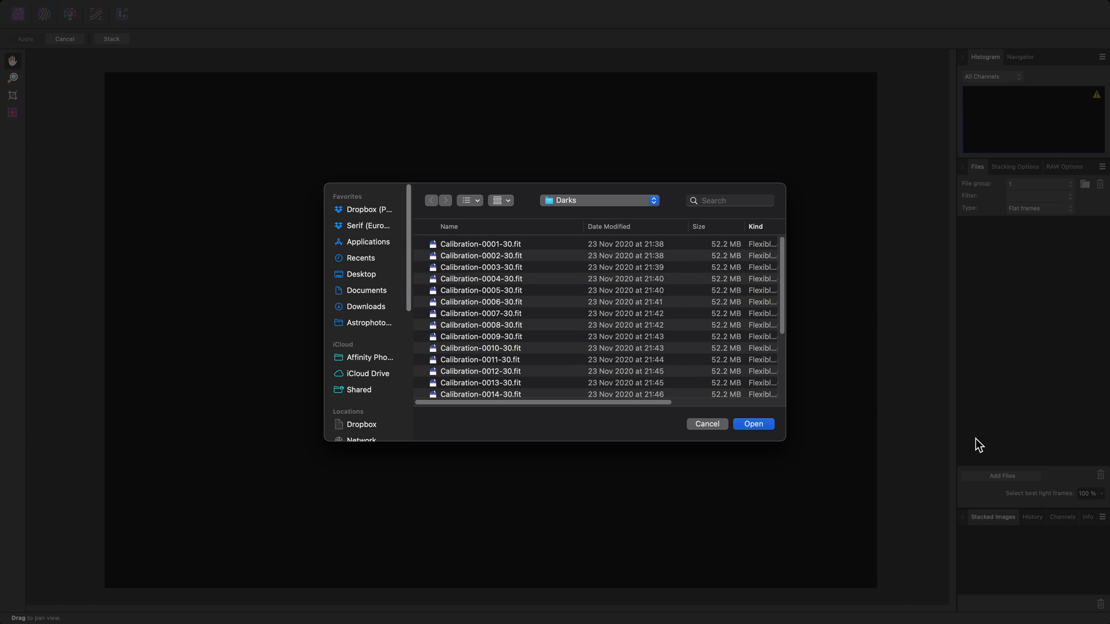
pyautogui.click(632, 200)
pyautogui.click(630, 210)
pyautogui.doubleClick(534, 268)
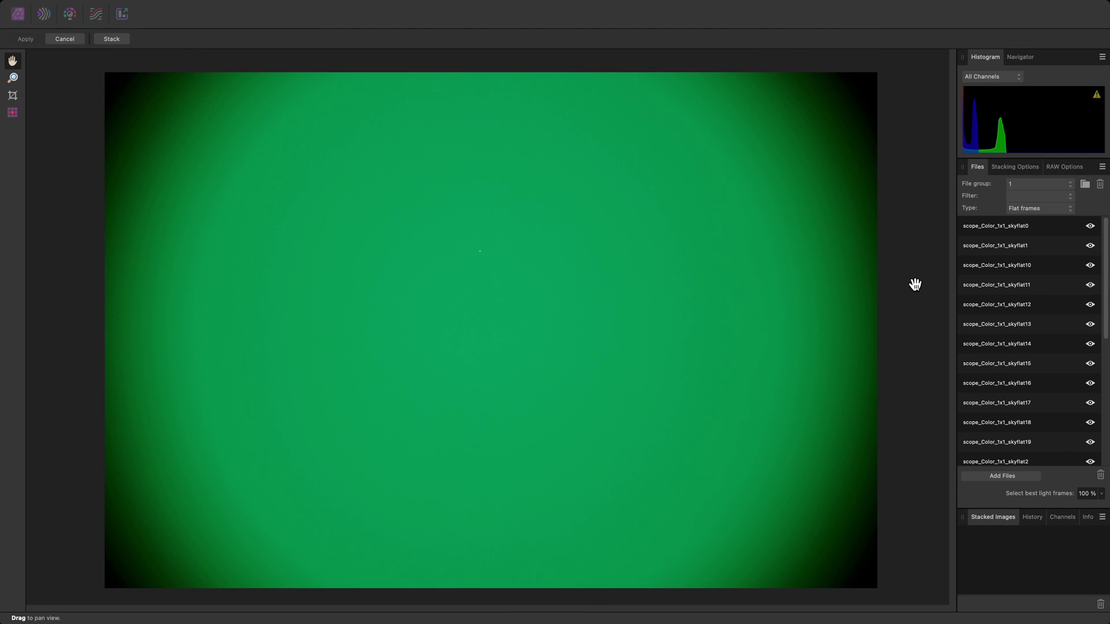
# In Stacking Options, keep Sigma clipping as the stacking method
pyautogui.click(1014, 168)
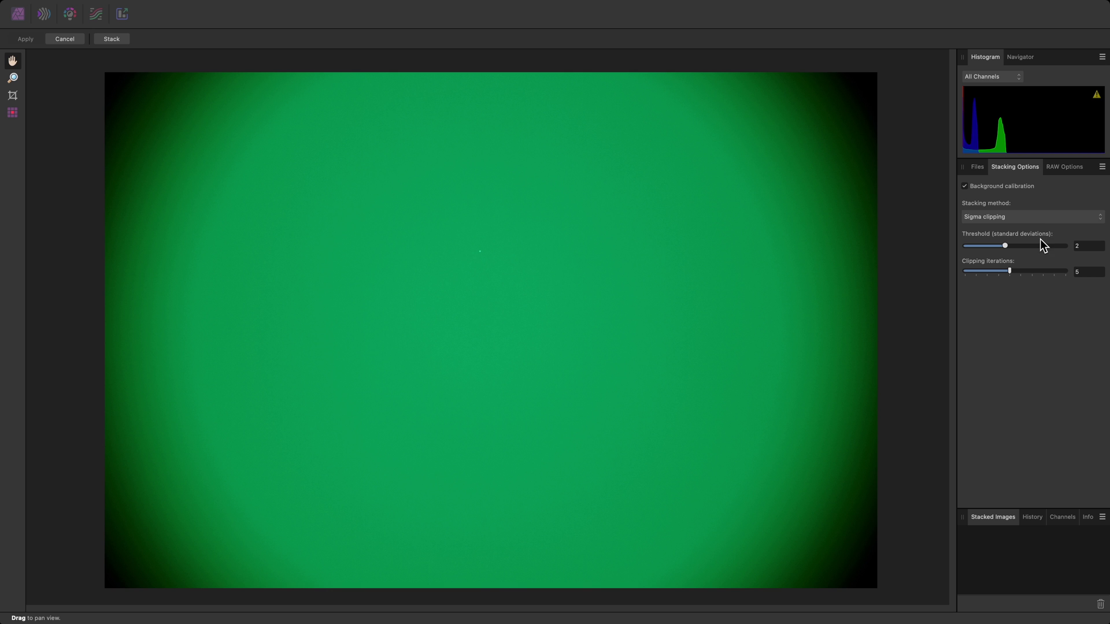
pyautogui.click(1036, 217)
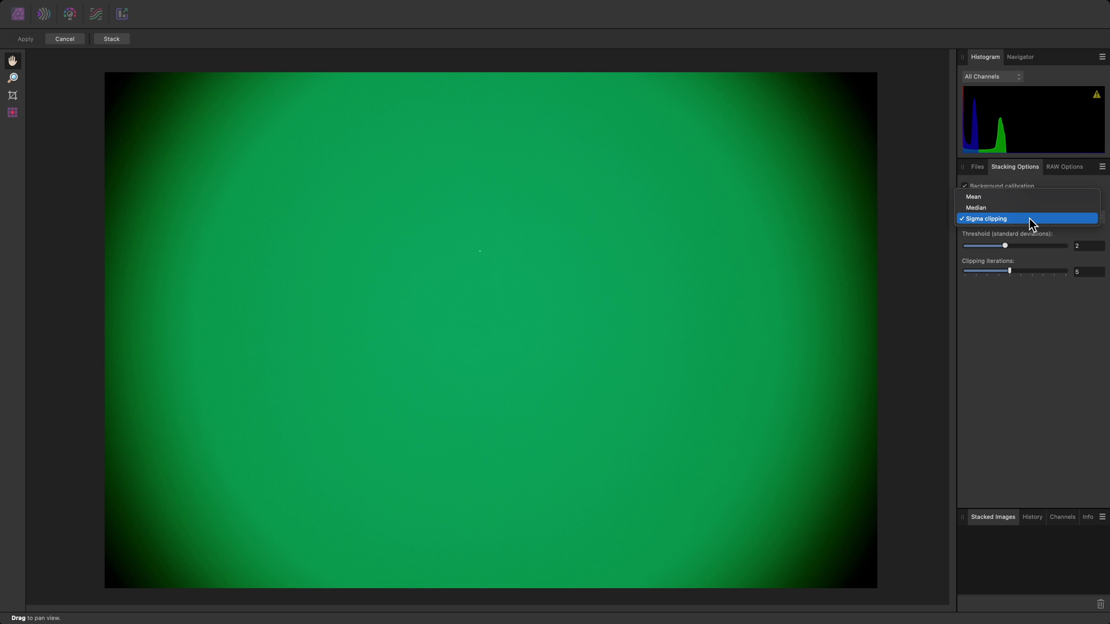
pyautogui.click(1029, 219)
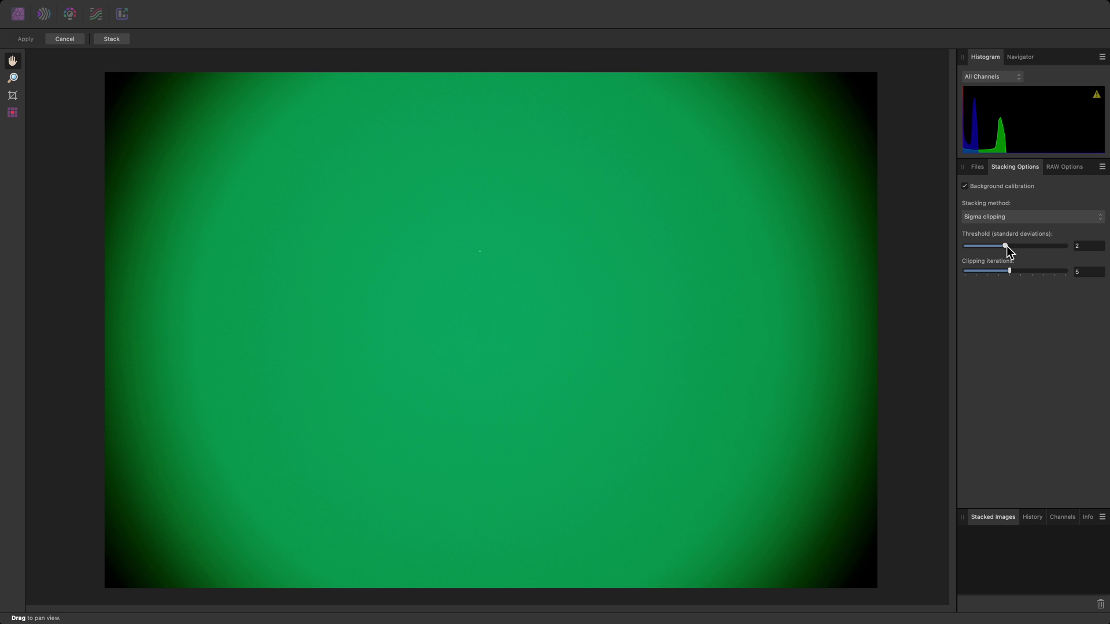
# Leave the FITS Bayer pattern on Inferred and set RAW white balance to Master Flat
pyautogui.click(1079, 171)
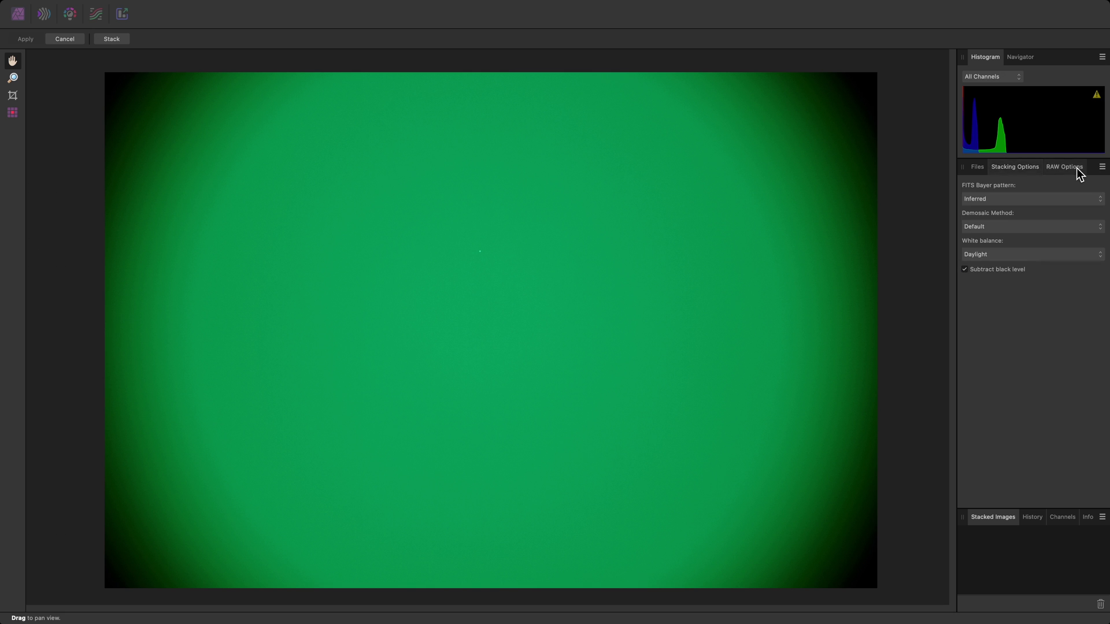
pyautogui.click(1042, 198)
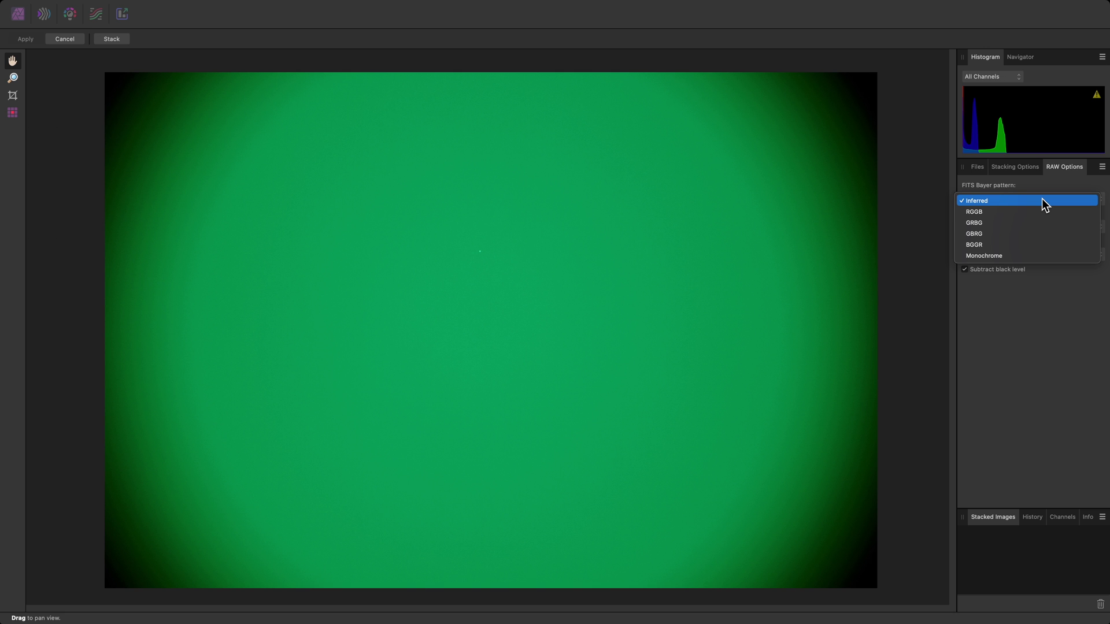
pyautogui.click(1042, 201)
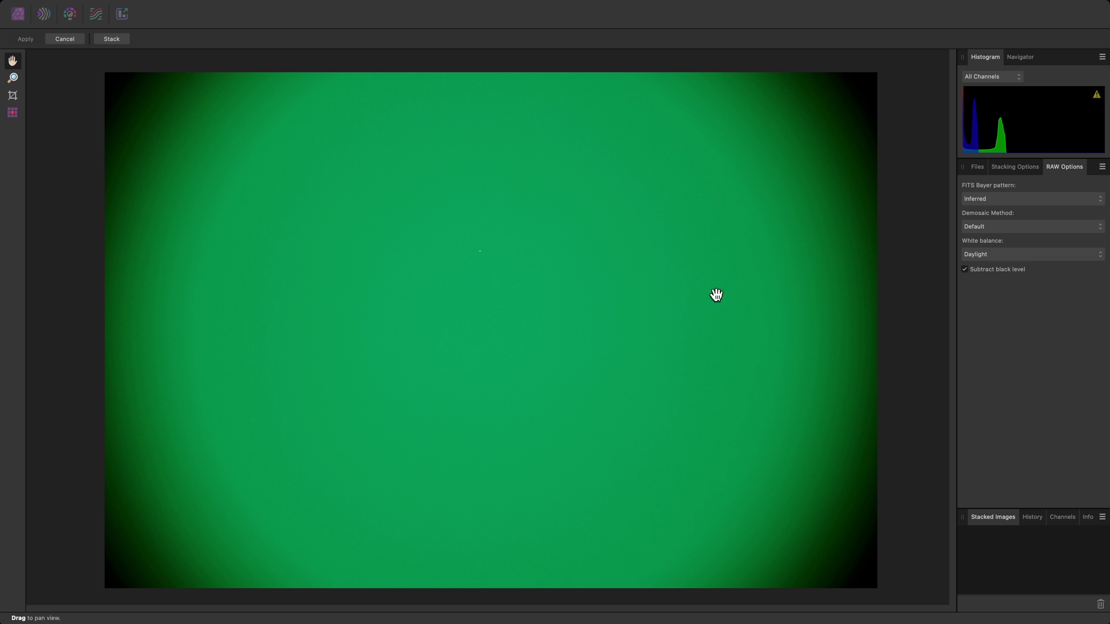
pyautogui.click(1019, 254)
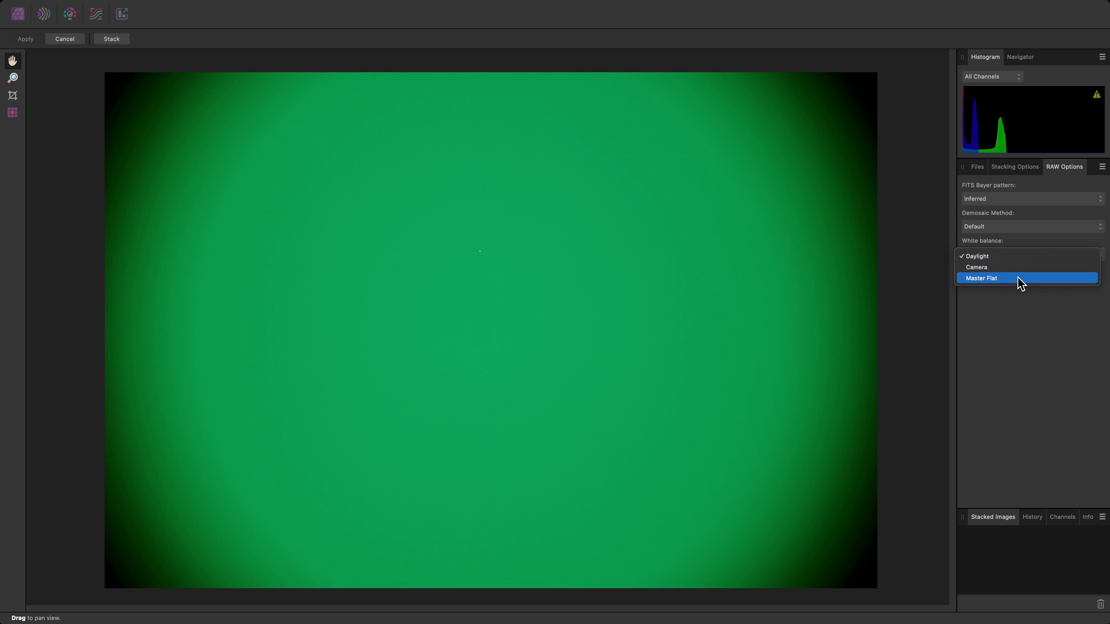
pyautogui.click(1017, 277)
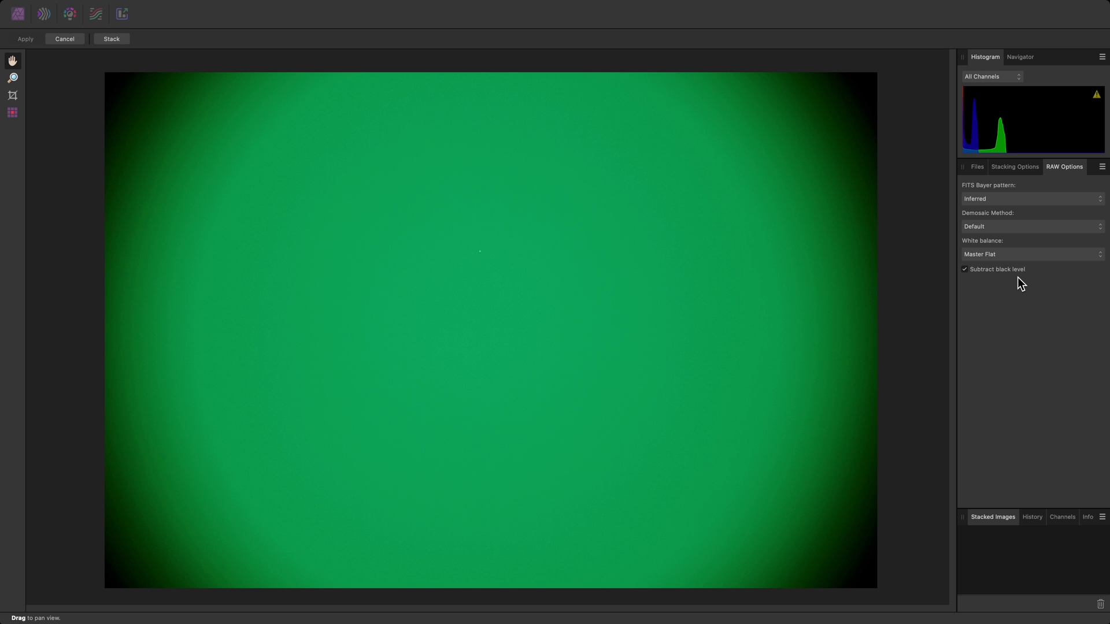
# Stack the 39 light frames, dismiss the success message, and review the stacking settings
pyautogui.click(978, 167)
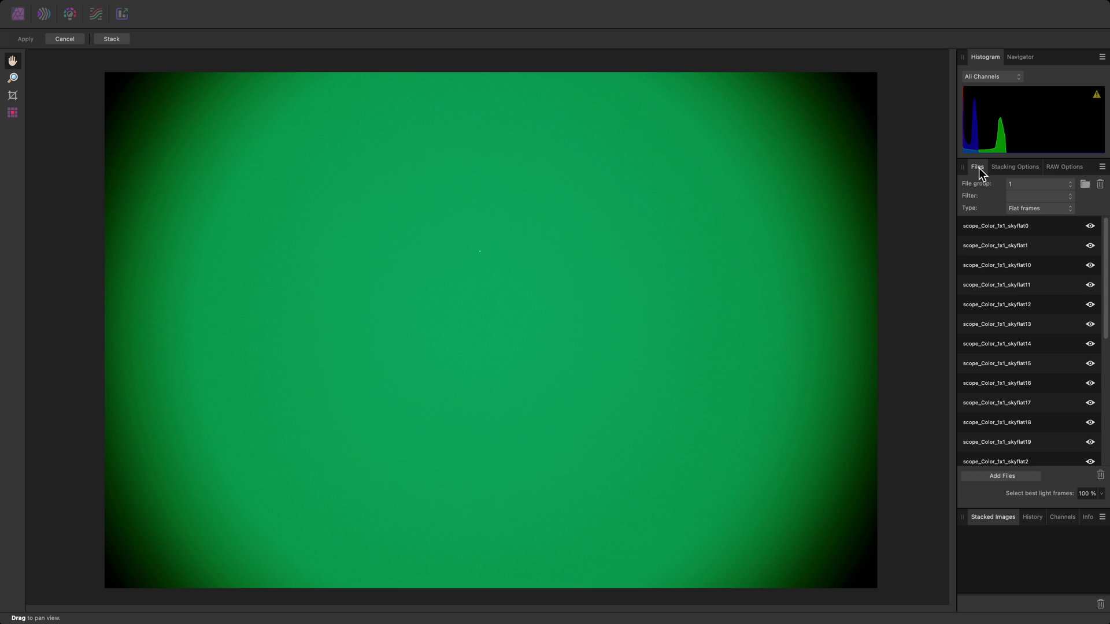
pyautogui.click(117, 41)
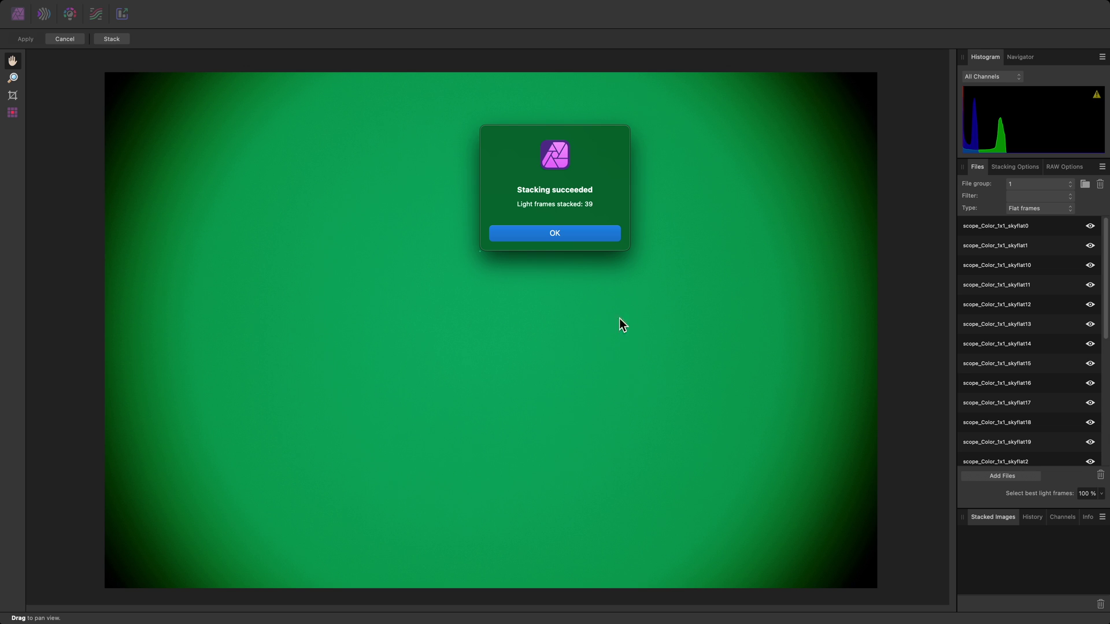
pyautogui.click(592, 233)
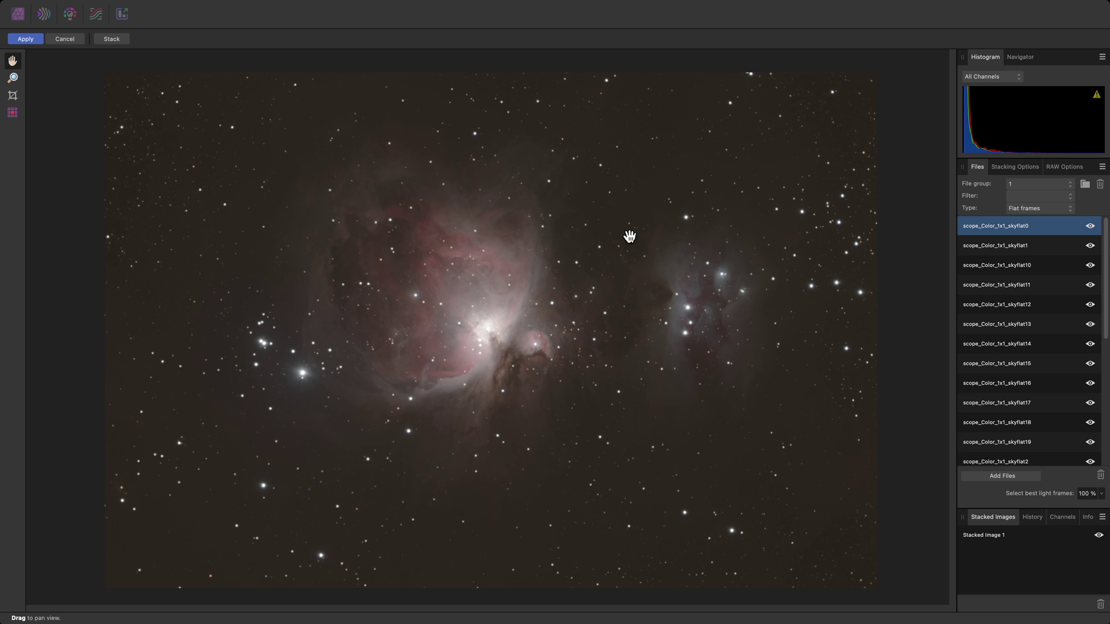
pyautogui.click(1010, 171)
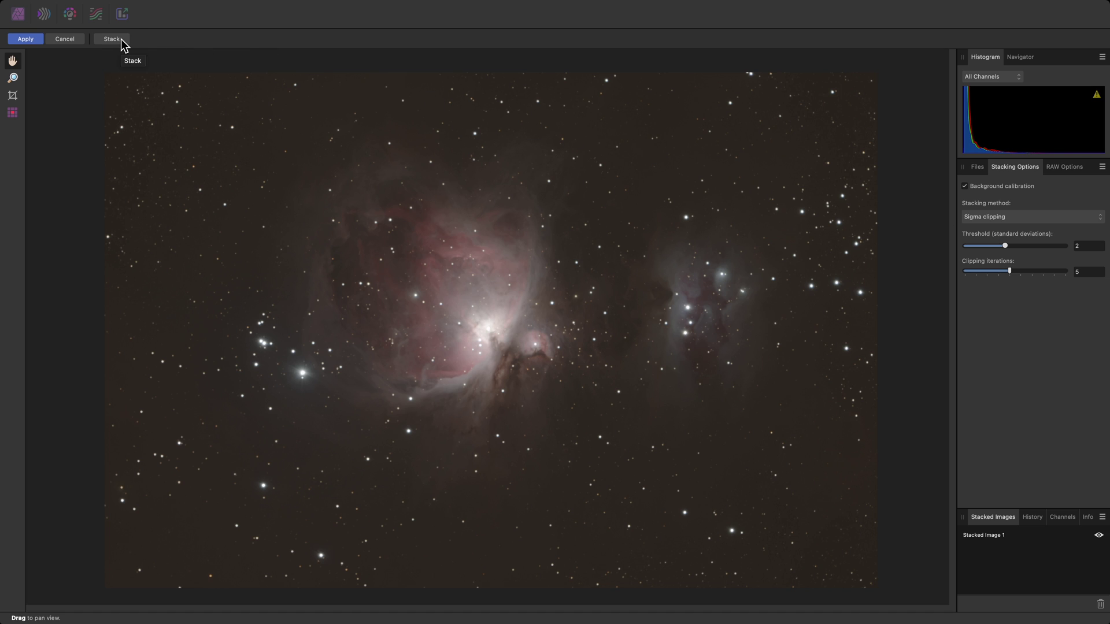
pyautogui.click(25, 39)
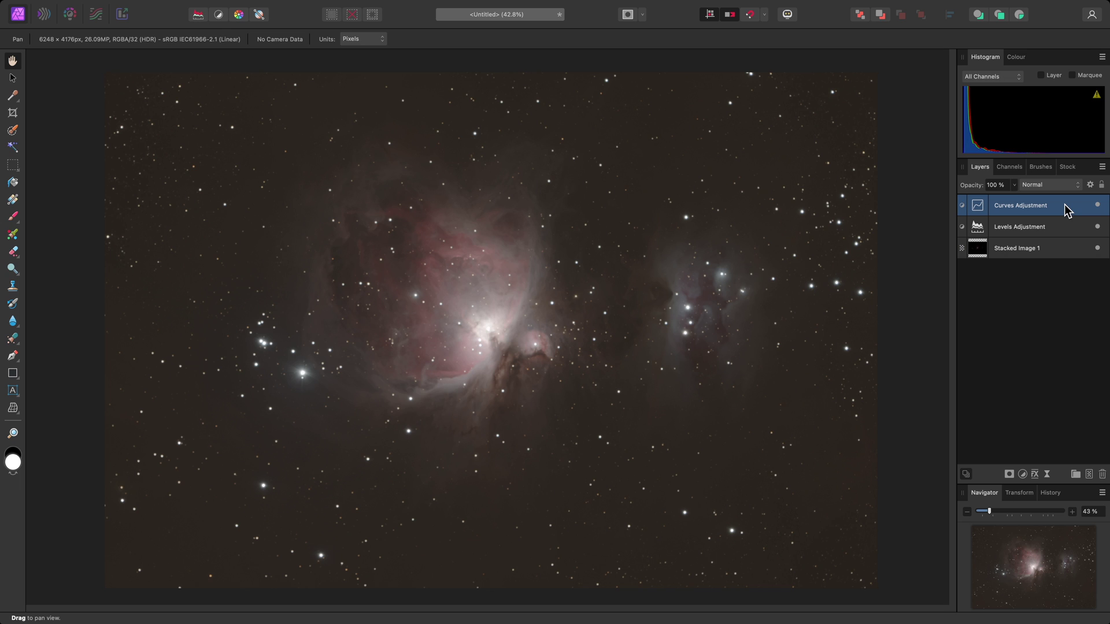
pyautogui.moveTo(388, 5)
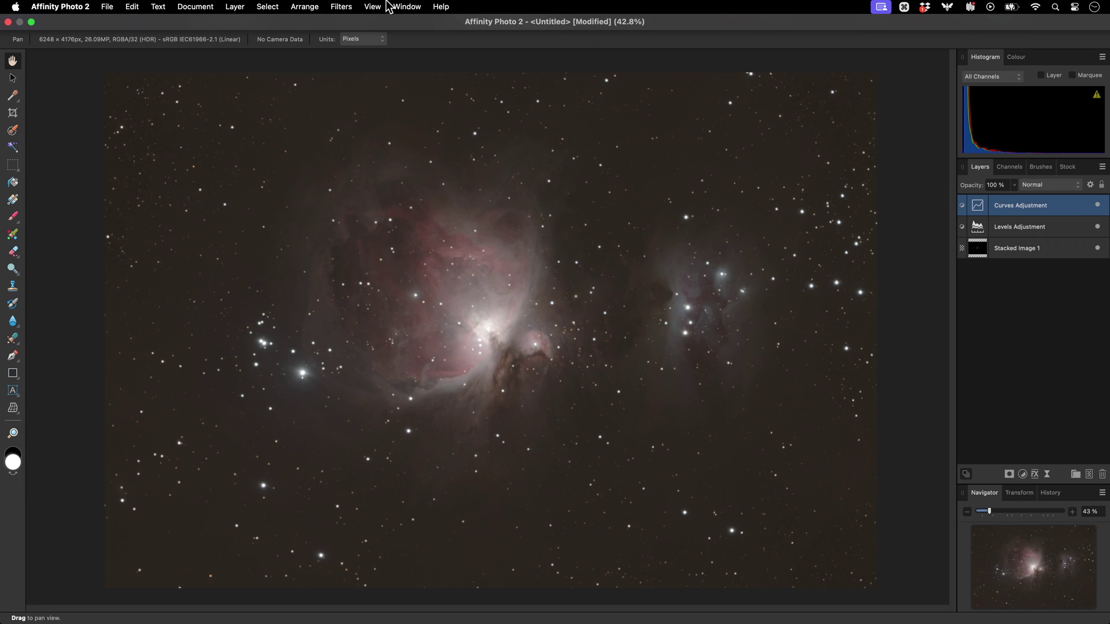
# Add a Brightness / Contrast adjustment layer with brightness raised to 90%
pyautogui.click(246, 6)
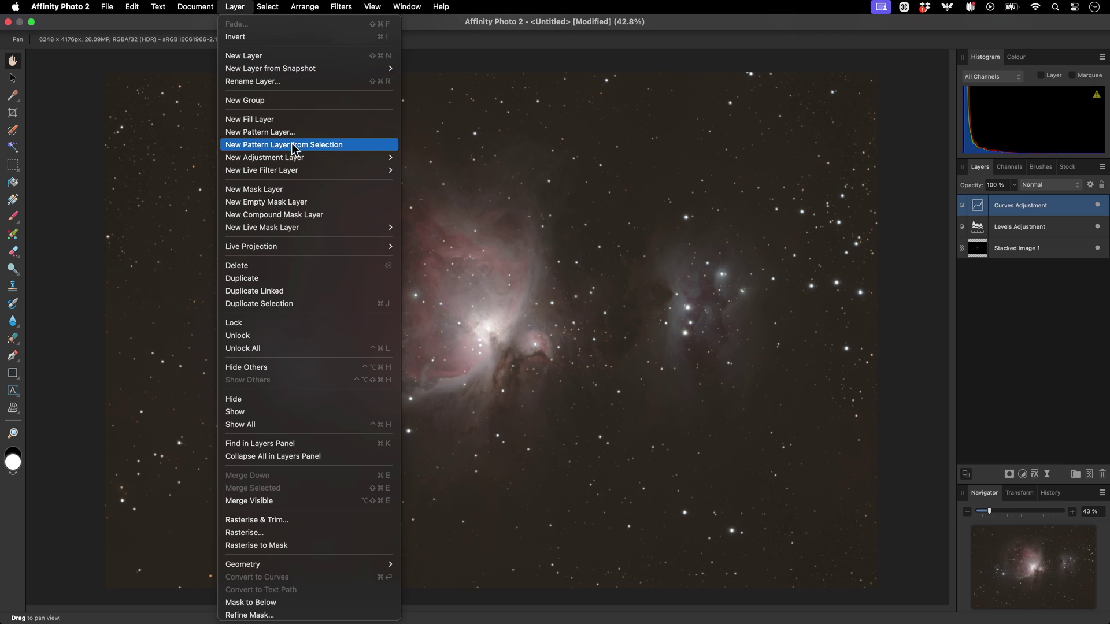
pyautogui.moveTo(305, 160)
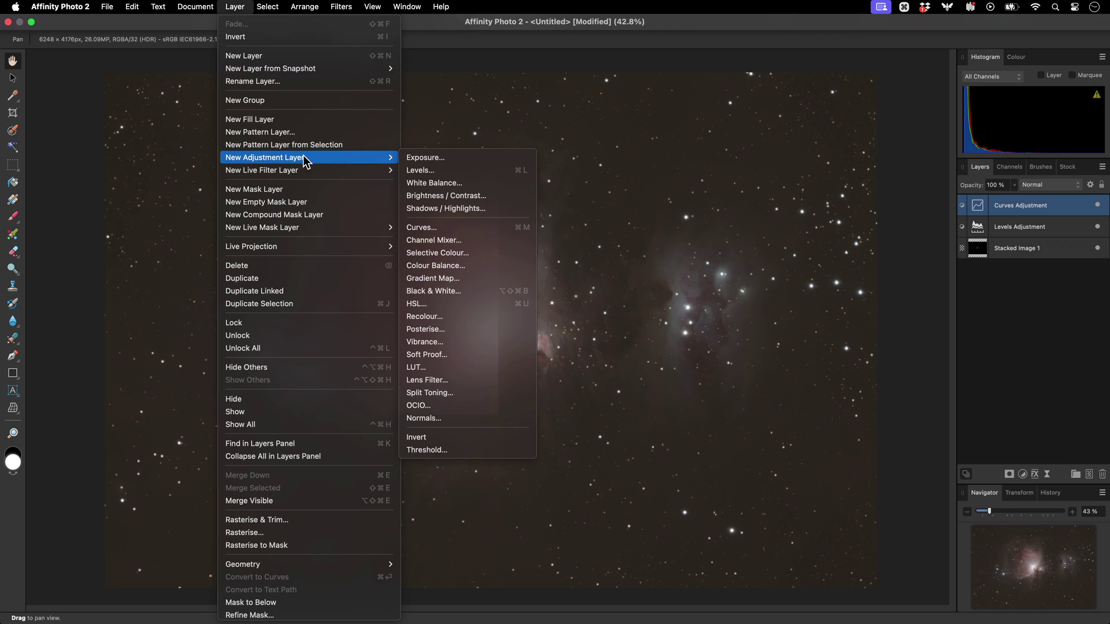
pyautogui.click(500, 197)
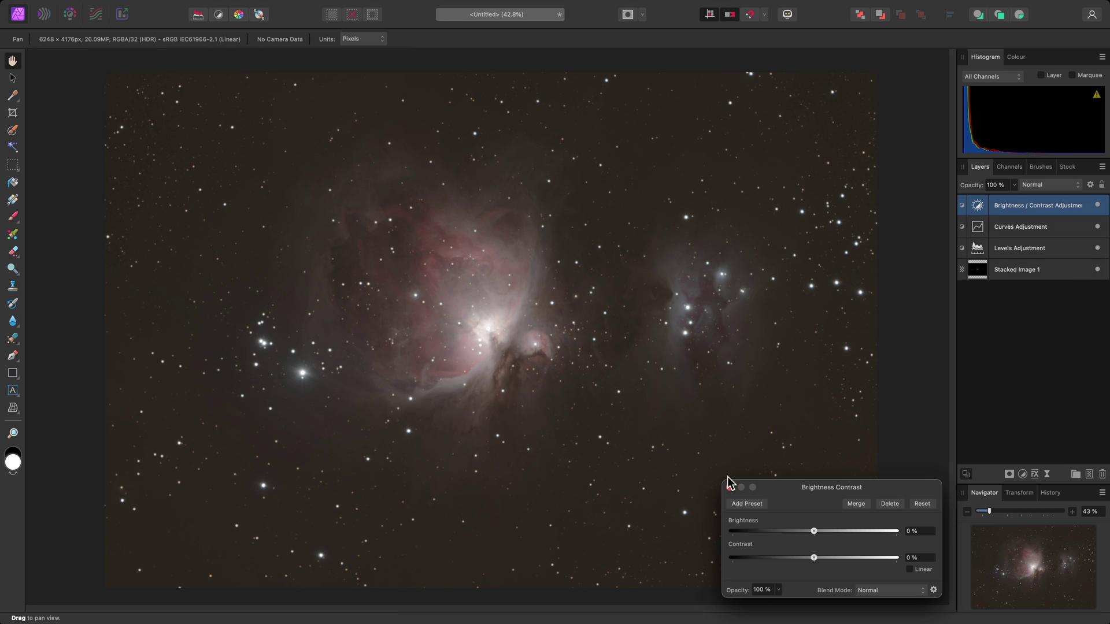
pyautogui.moveTo(814, 531); pyautogui.dragTo(888, 531)
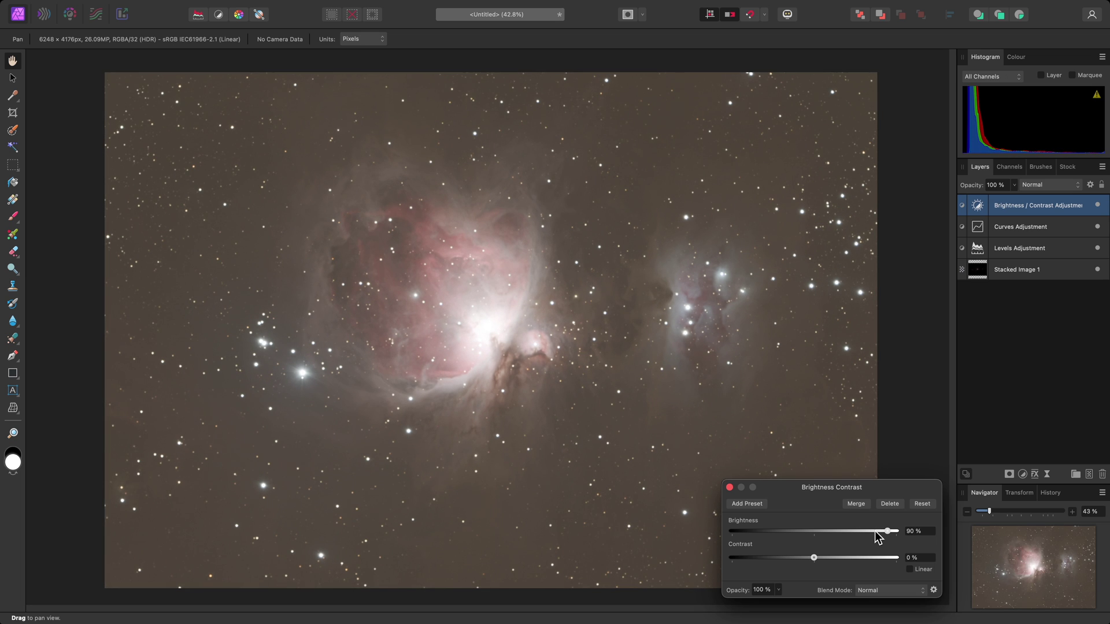
pyautogui.click(730, 488)
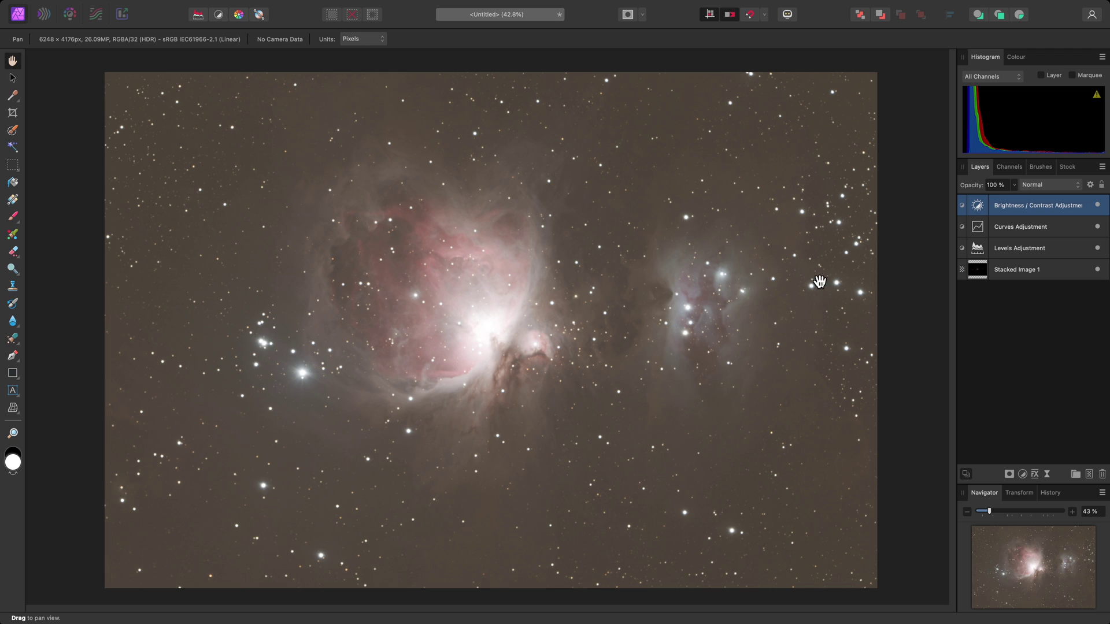
# Lower the right blend range endpoints so the boost fades over bright tones, then compare on/off
pyautogui.click(1091, 185)
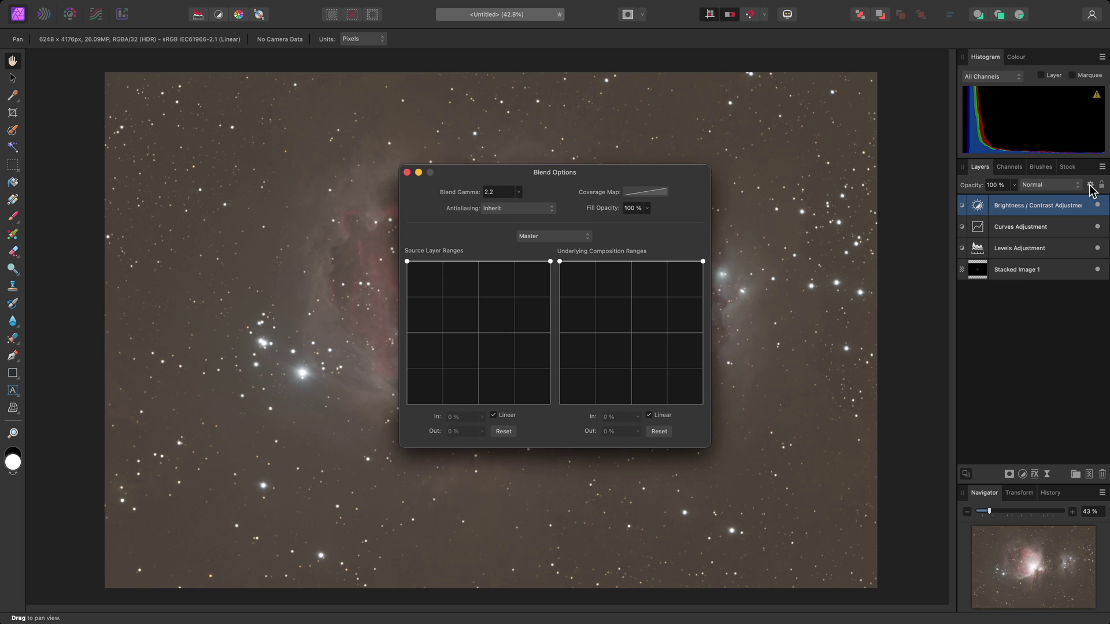
pyautogui.moveTo(661, 178); pyautogui.dragTo(966, 43)
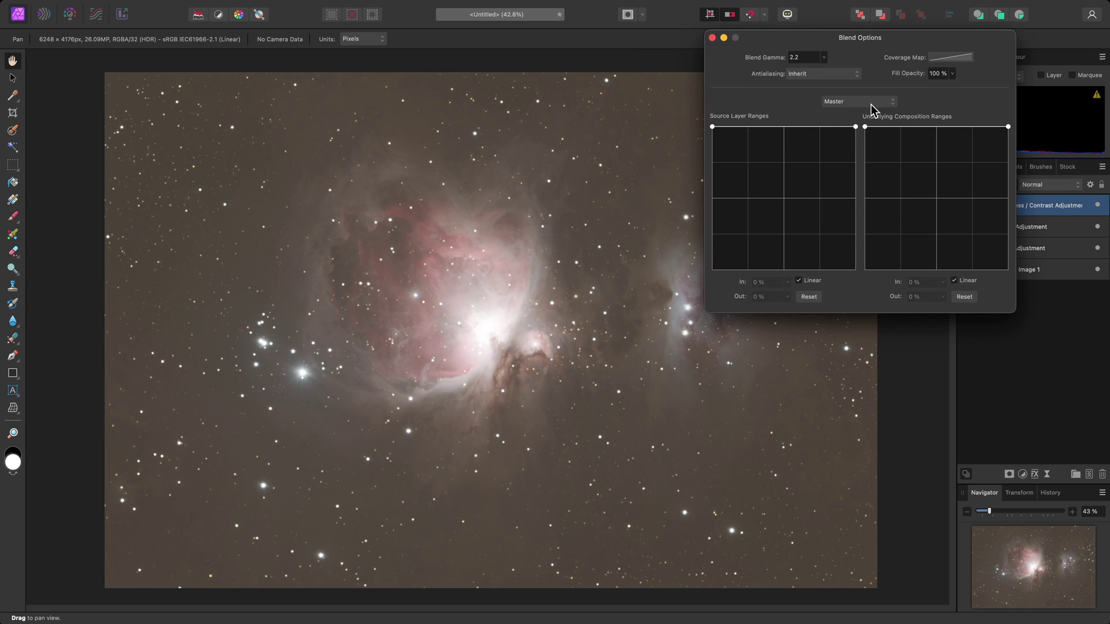
pyautogui.moveTo(856, 127); pyautogui.dragTo(867, 272)
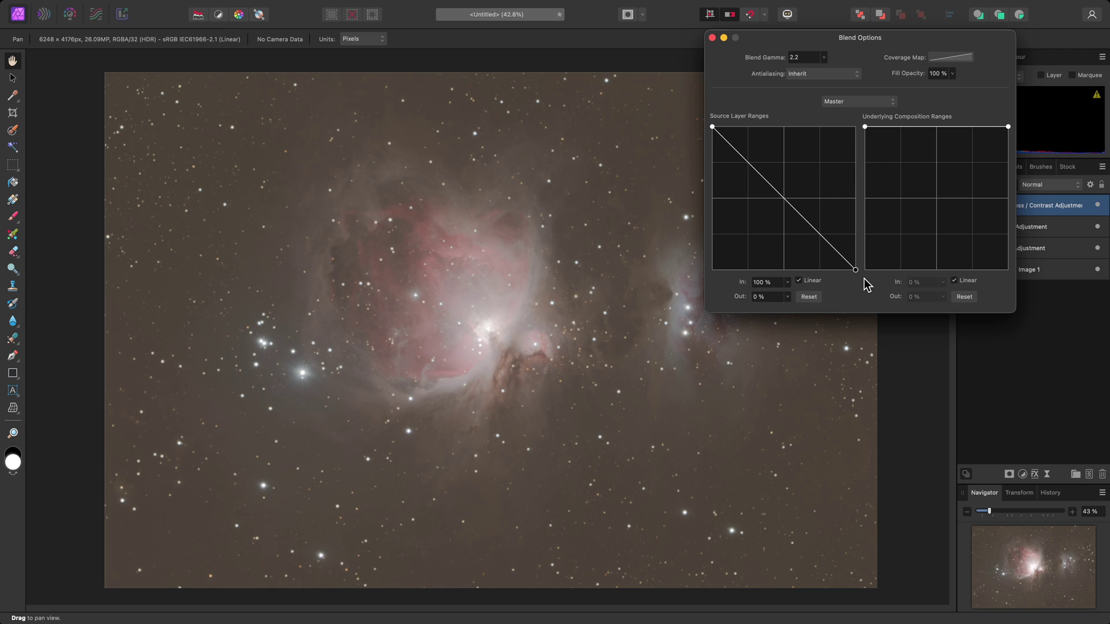
pyautogui.moveTo(1008, 126); pyautogui.dragTo(1036, 285)
pyautogui.click(712, 37)
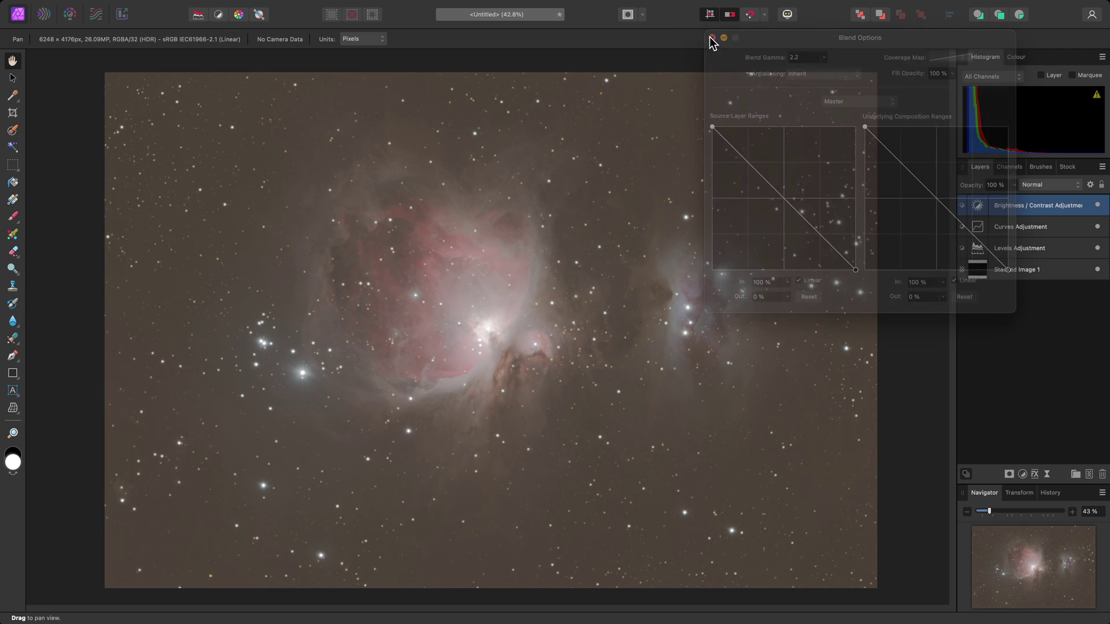
pyautogui.click(1097, 205)
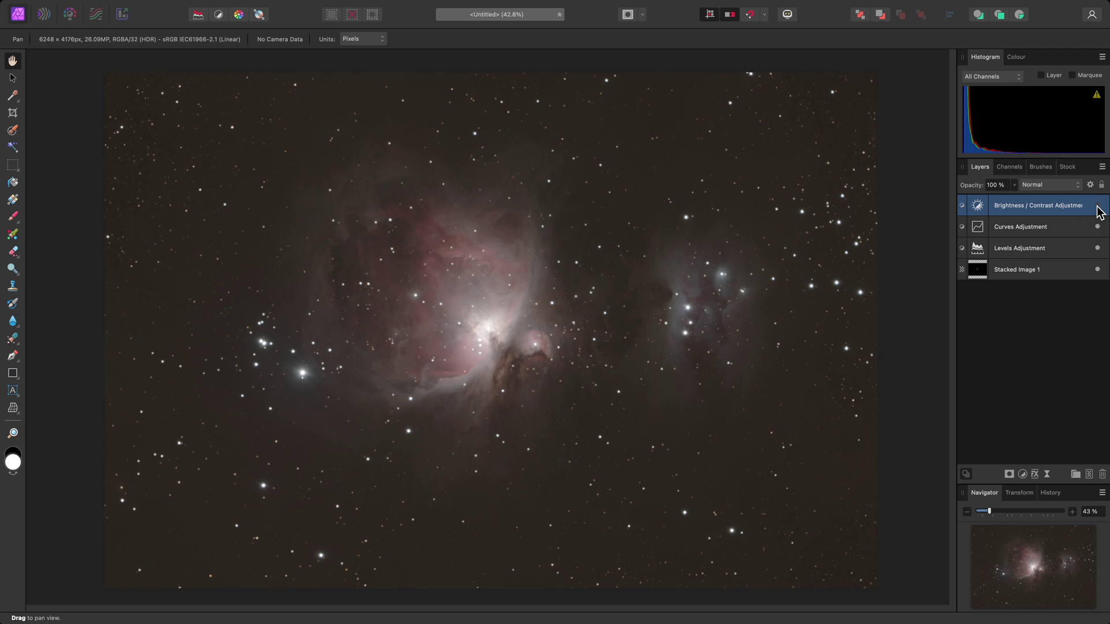
pyautogui.click(1097, 205)
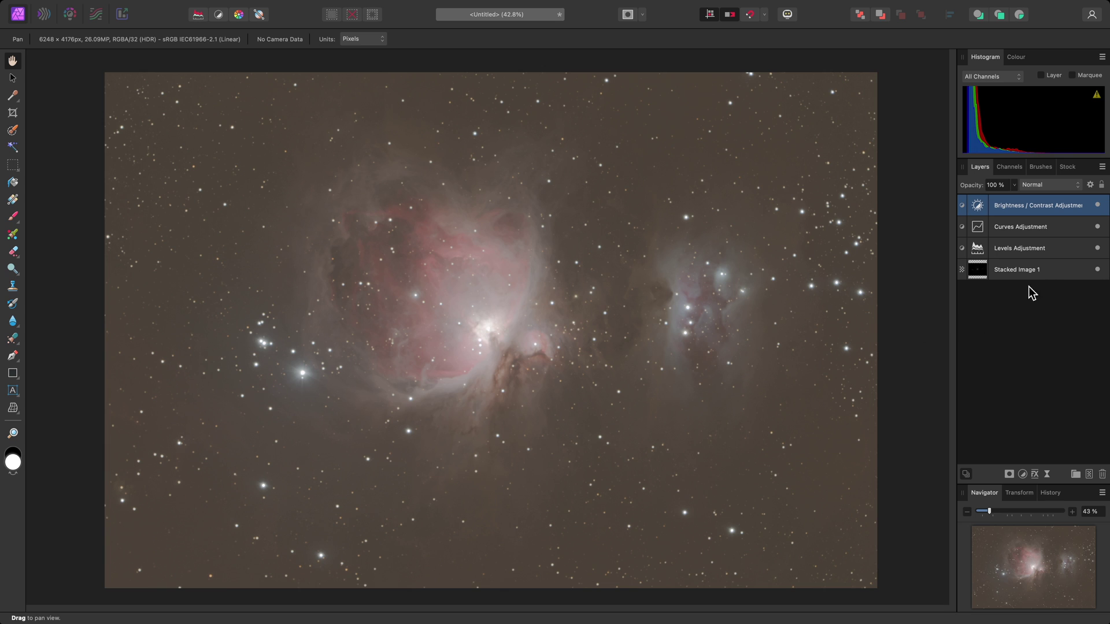
# Apply Remove Background to Stacked Image 1, sampling empty sky, with output black level 0.00039
pyautogui.click(1052, 273)
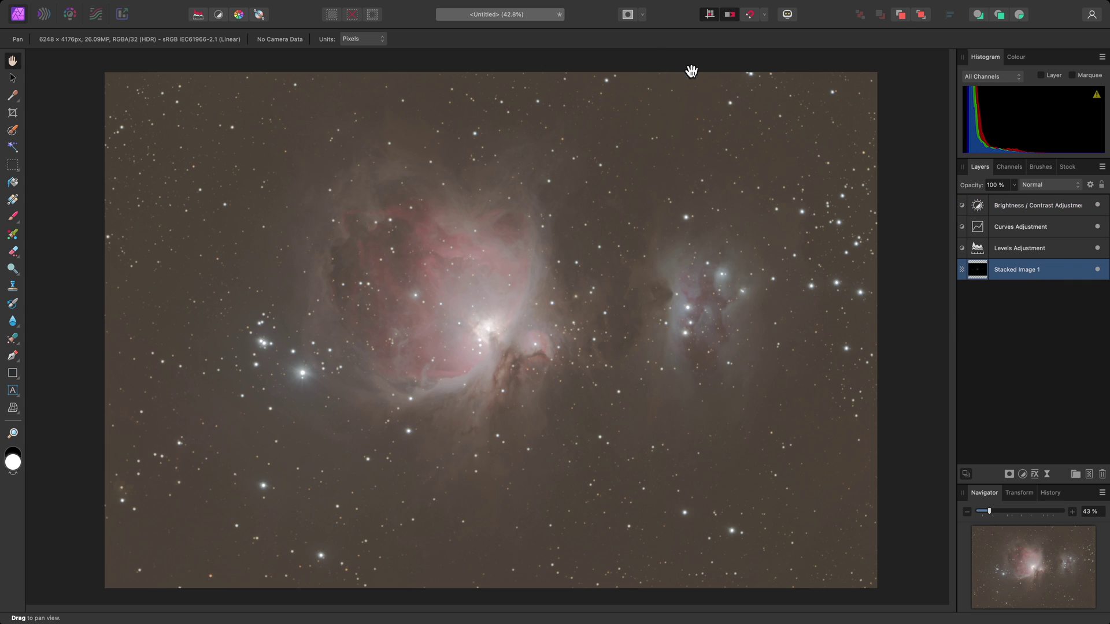
pyautogui.moveTo(607, 4)
pyautogui.click(348, 6)
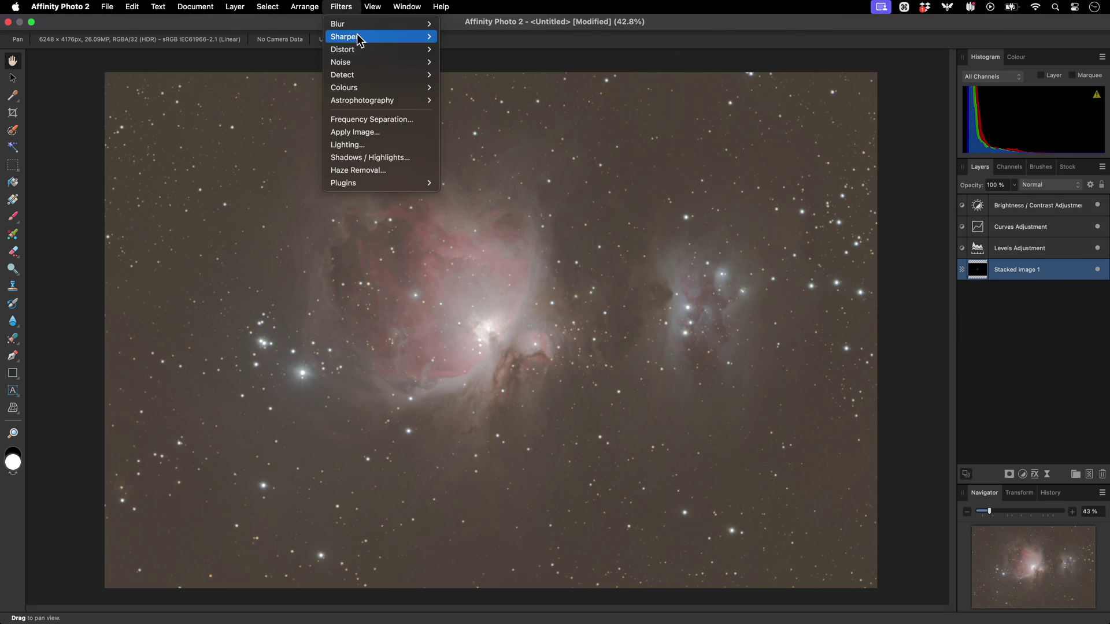
pyautogui.moveTo(411, 99)
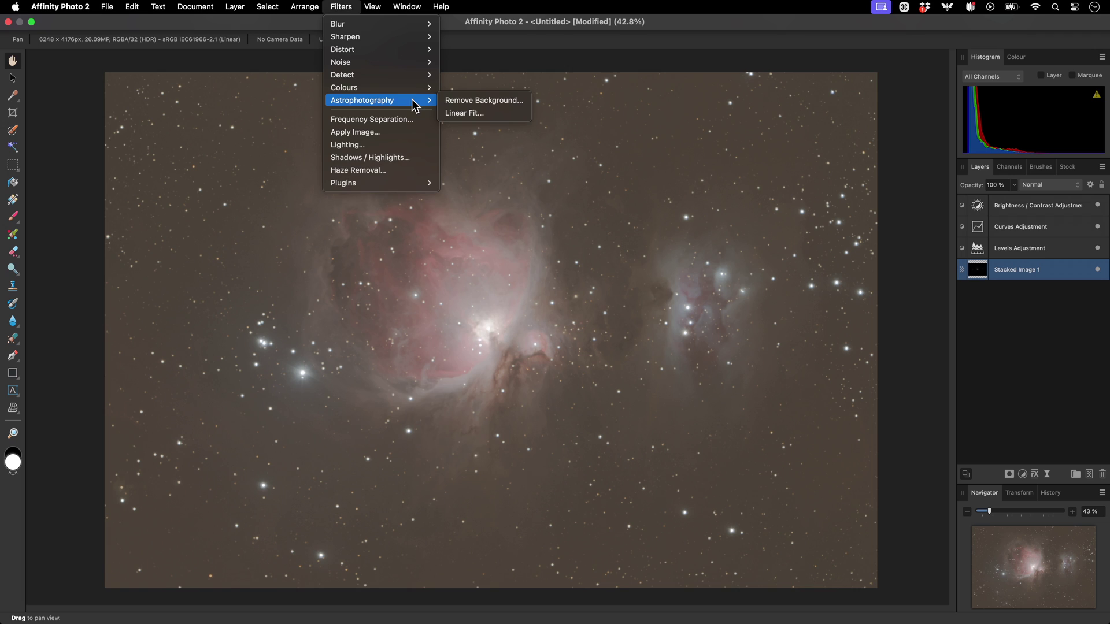
pyautogui.click(516, 108)
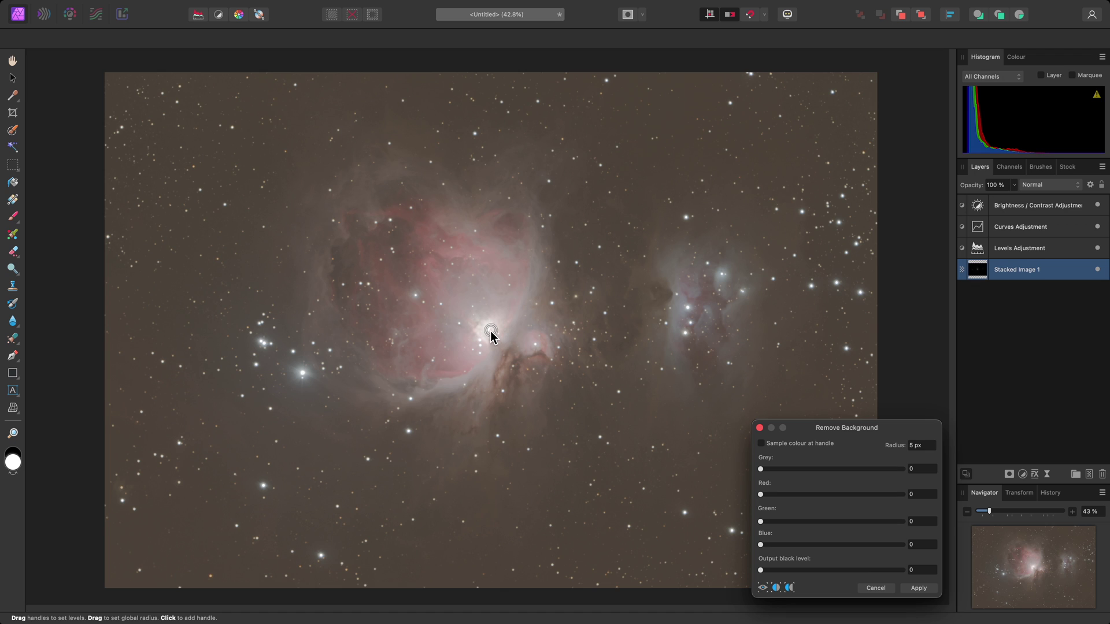
pyautogui.moveTo(494, 332); pyautogui.dragTo(655, 186)
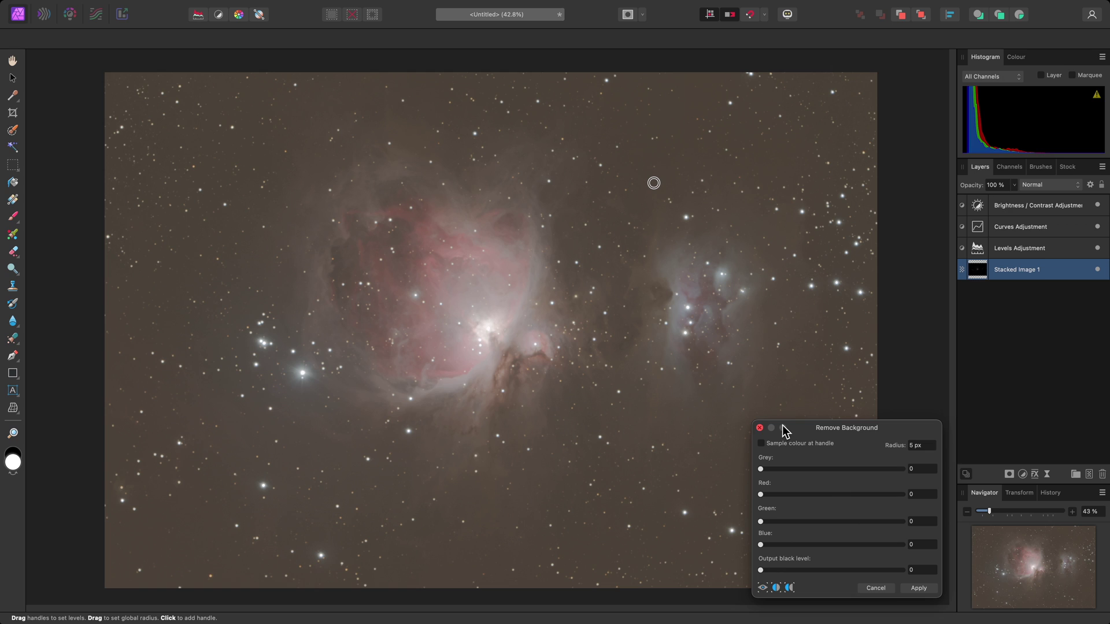
pyautogui.click(791, 443)
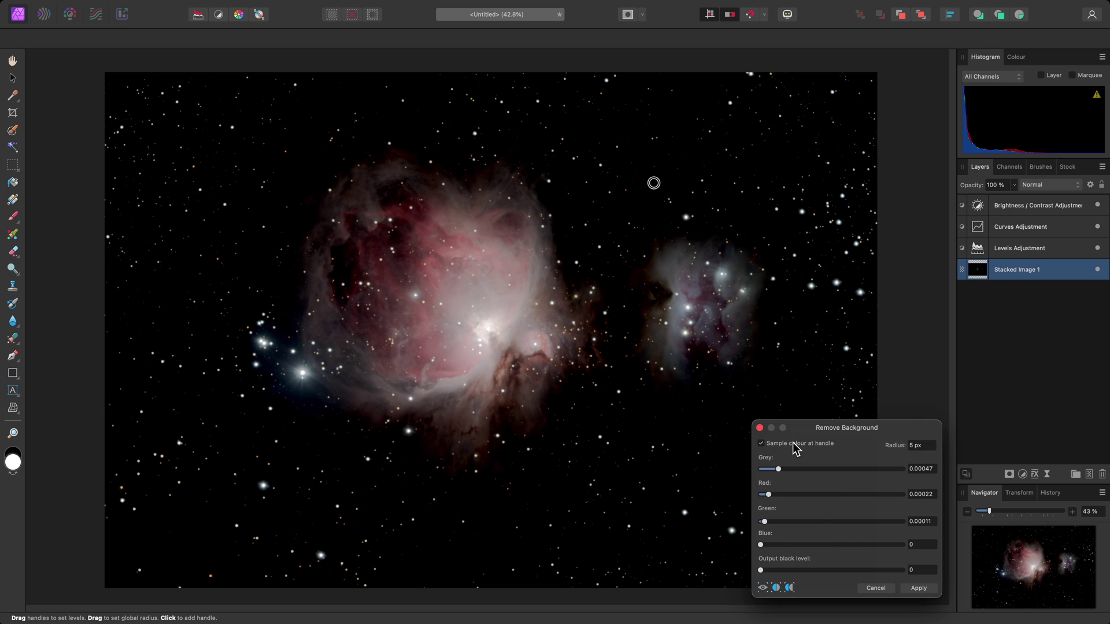
pyautogui.moveTo(761, 571); pyautogui.dragTo(777, 577)
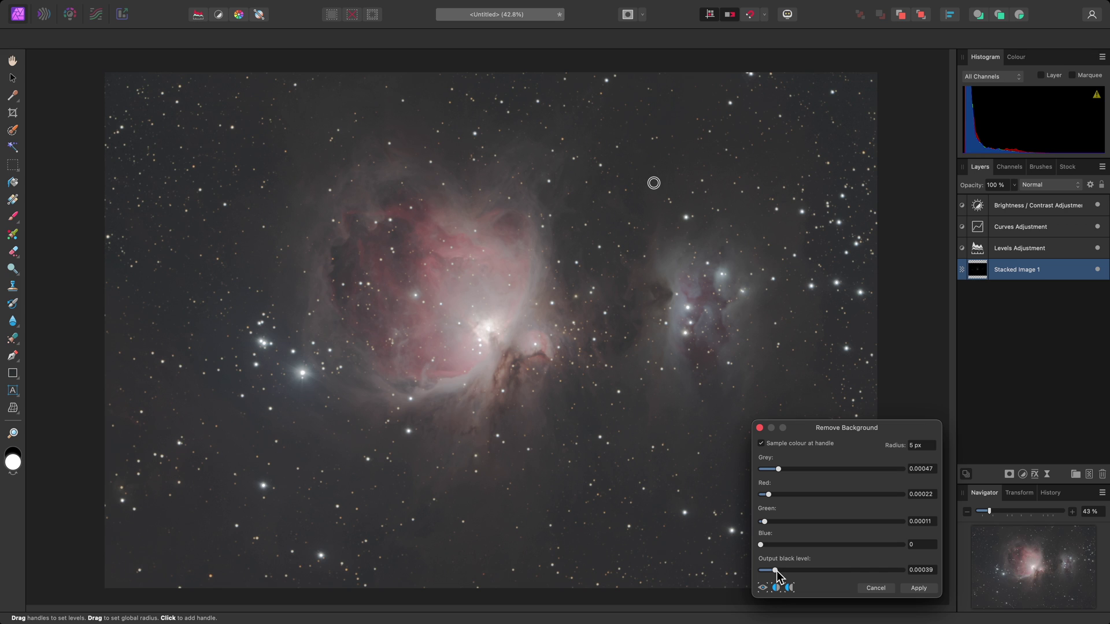
pyautogui.click(908, 588)
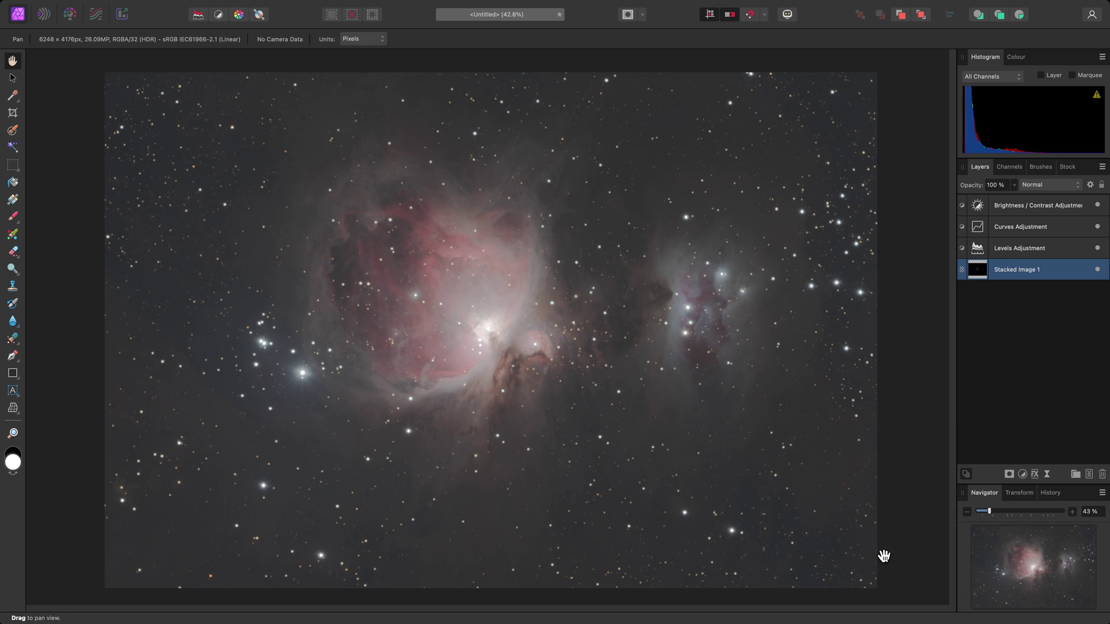
# Add a Clarity live filter layer at 100% strength above the top Brightness / Contrast layer
pyautogui.click(1034, 208)
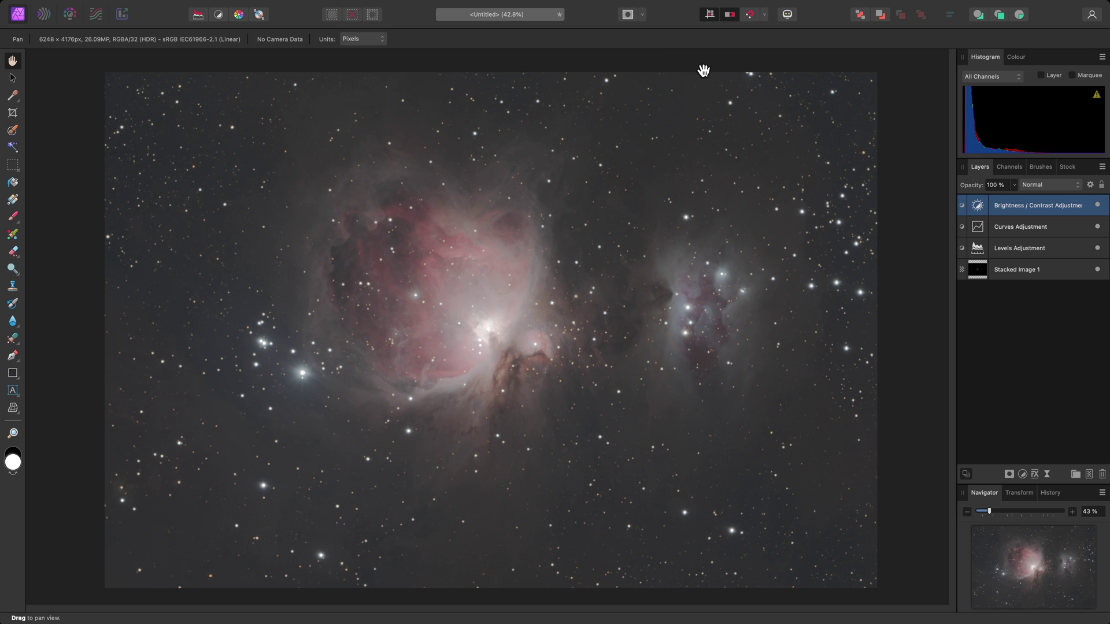
pyautogui.moveTo(543, 5)
pyautogui.click(228, 5)
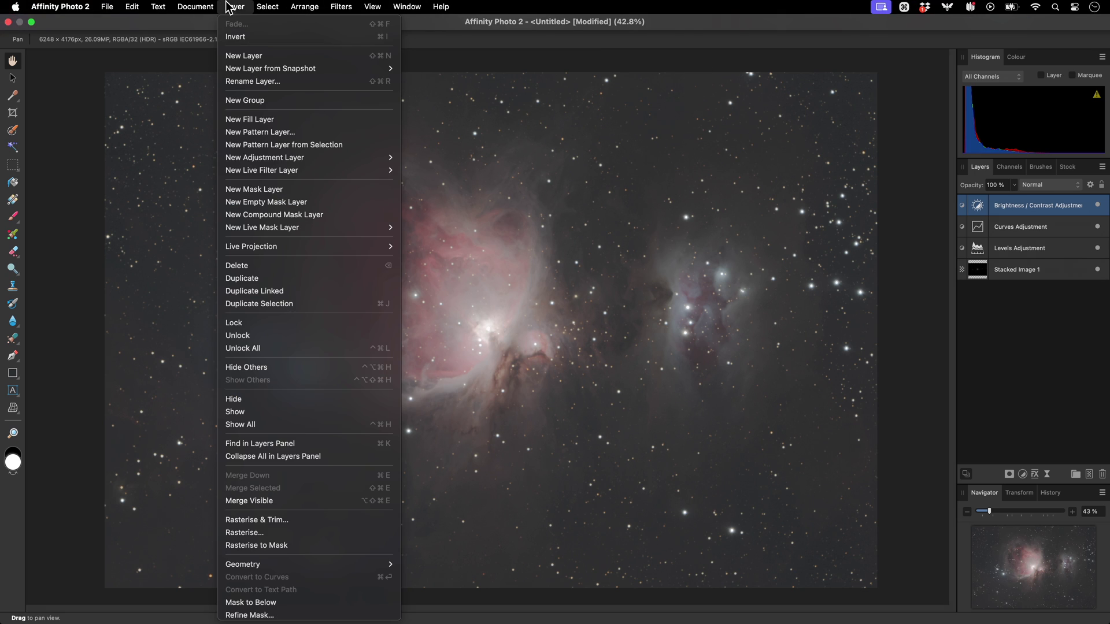
pyautogui.moveTo(352, 171)
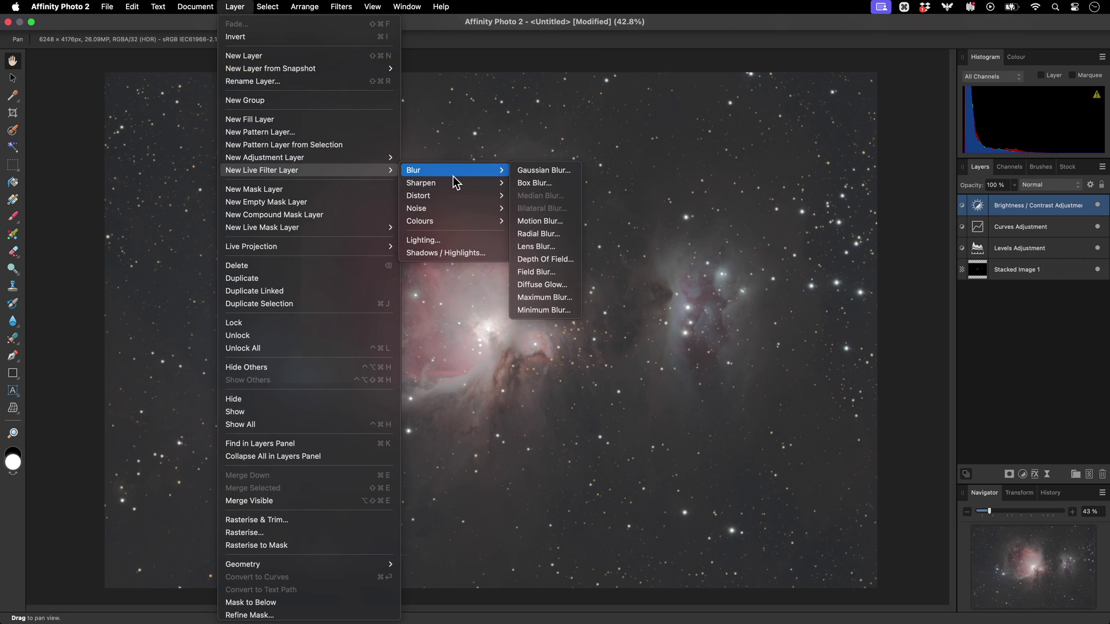
pyautogui.moveTo(461, 184)
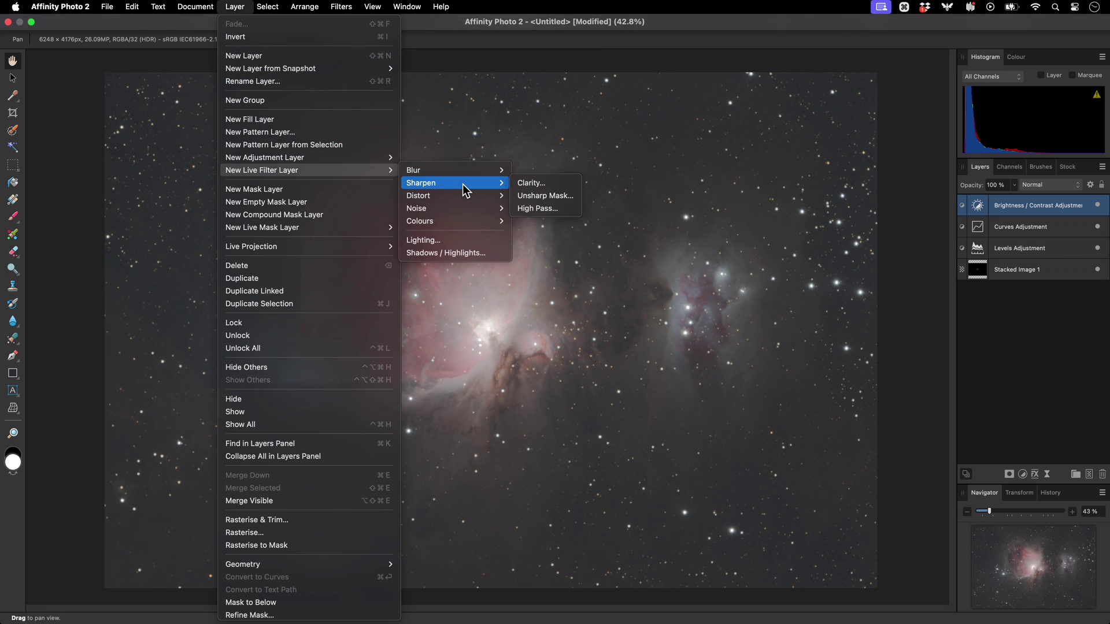
pyautogui.click(567, 183)
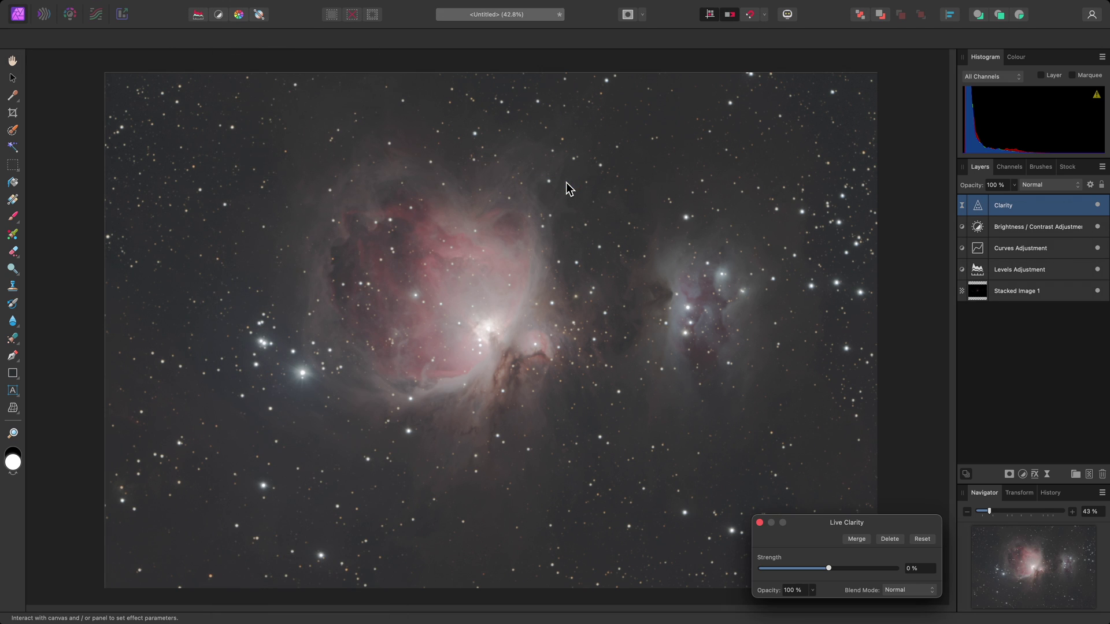
pyautogui.moveTo(828, 568); pyautogui.dragTo(884, 572)
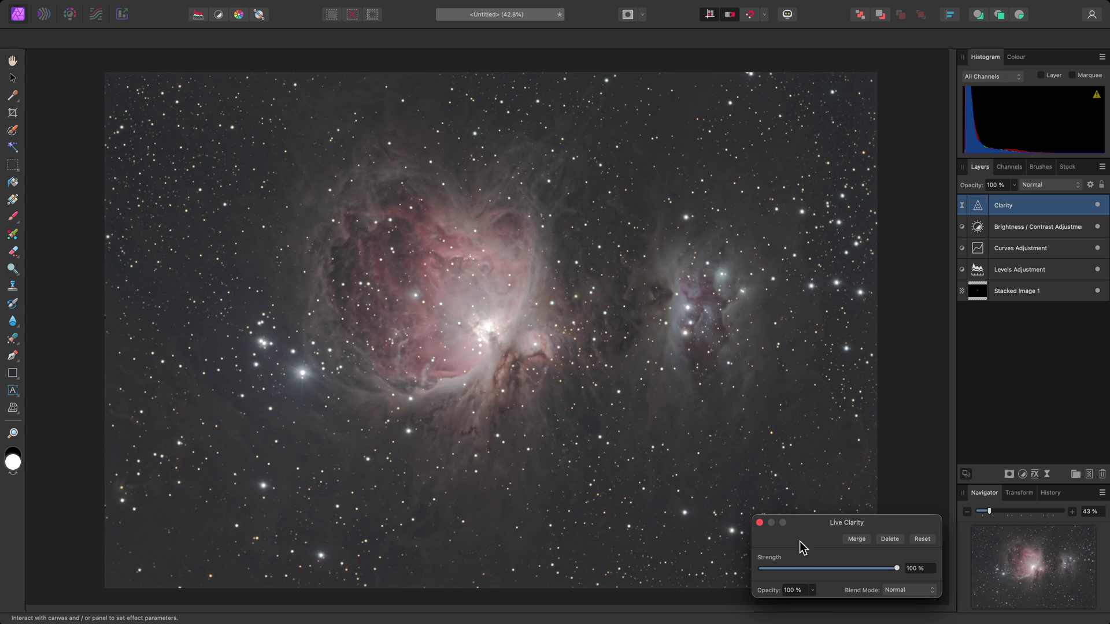
pyautogui.click(760, 523)
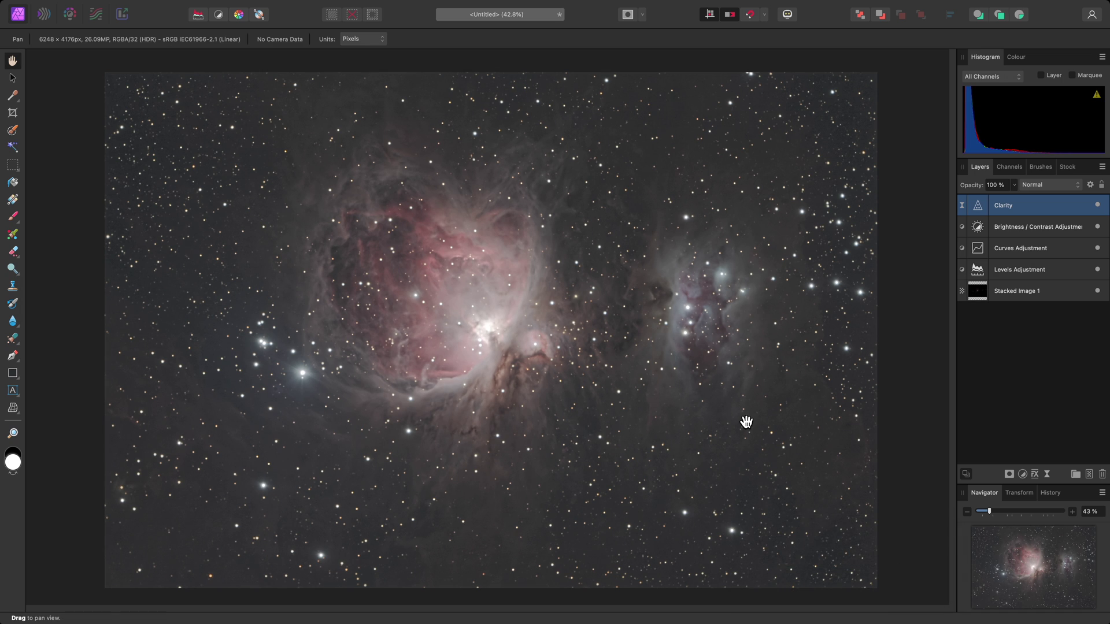
# Drop the Clarity layer's Source and Underlying blend ranges to 0% output at the brightest tones
pyautogui.click(1089, 185)
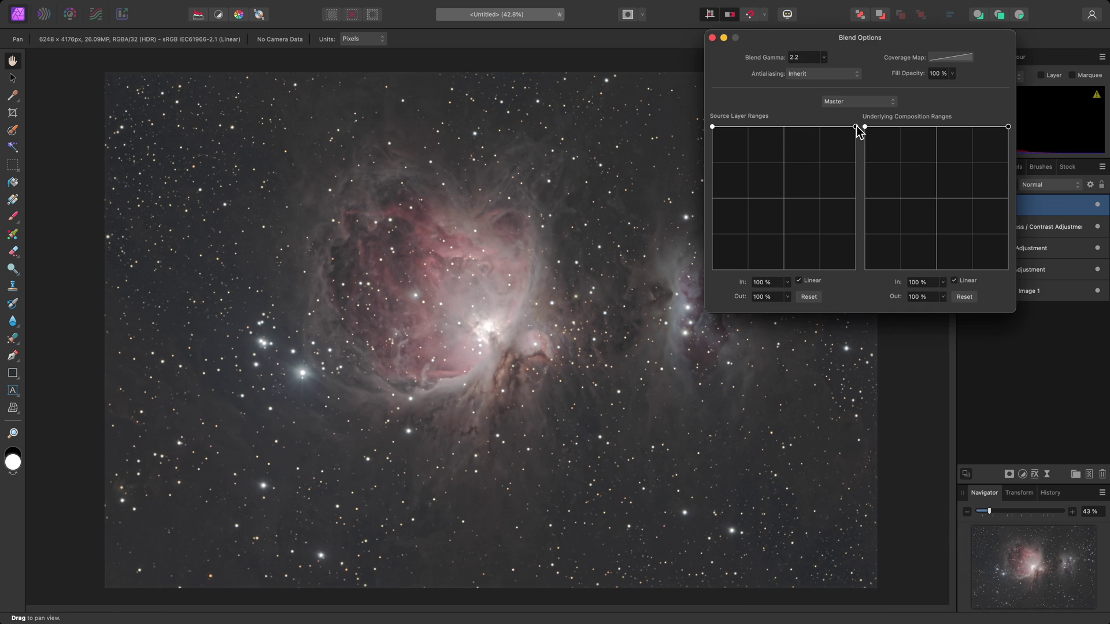
pyautogui.moveTo(856, 127); pyautogui.dragTo(868, 272)
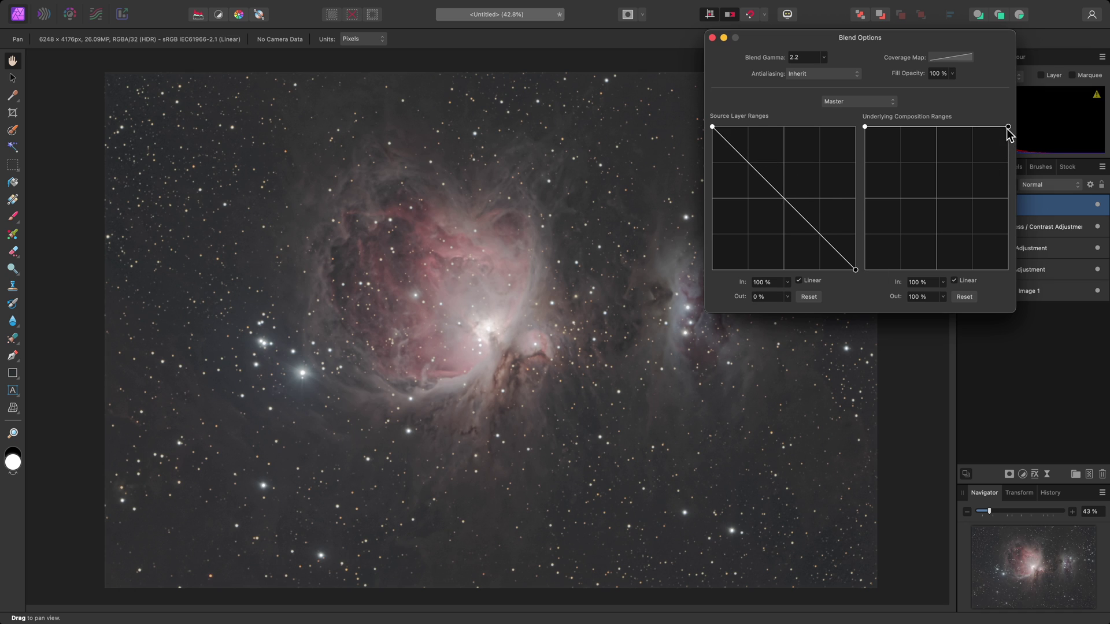
pyautogui.moveTo(1008, 127); pyautogui.dragTo(1040, 281)
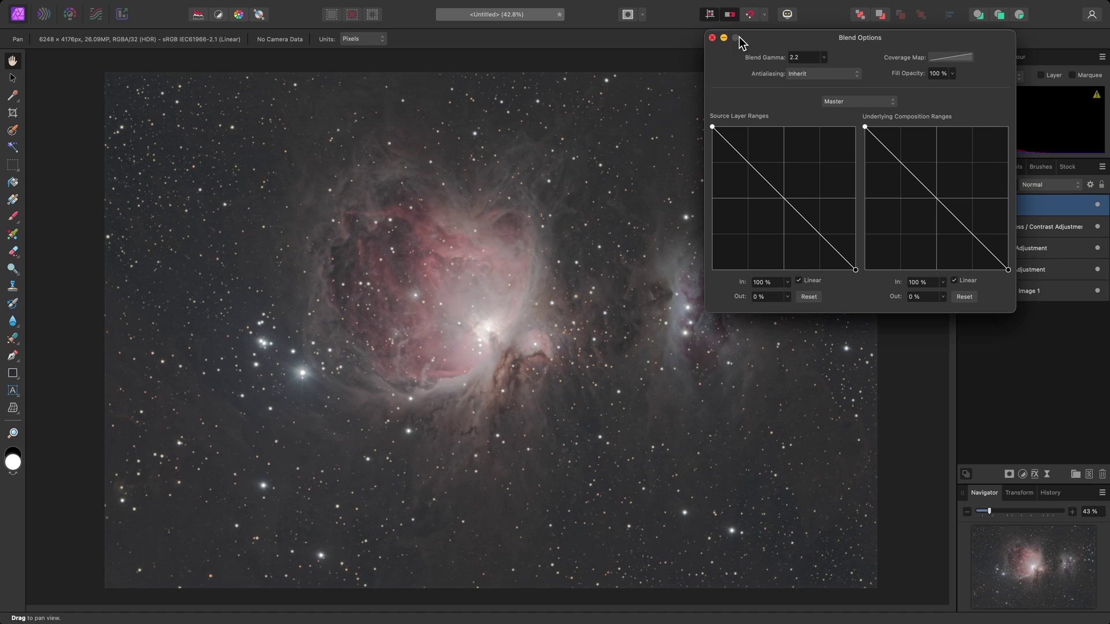
pyautogui.click(713, 38)
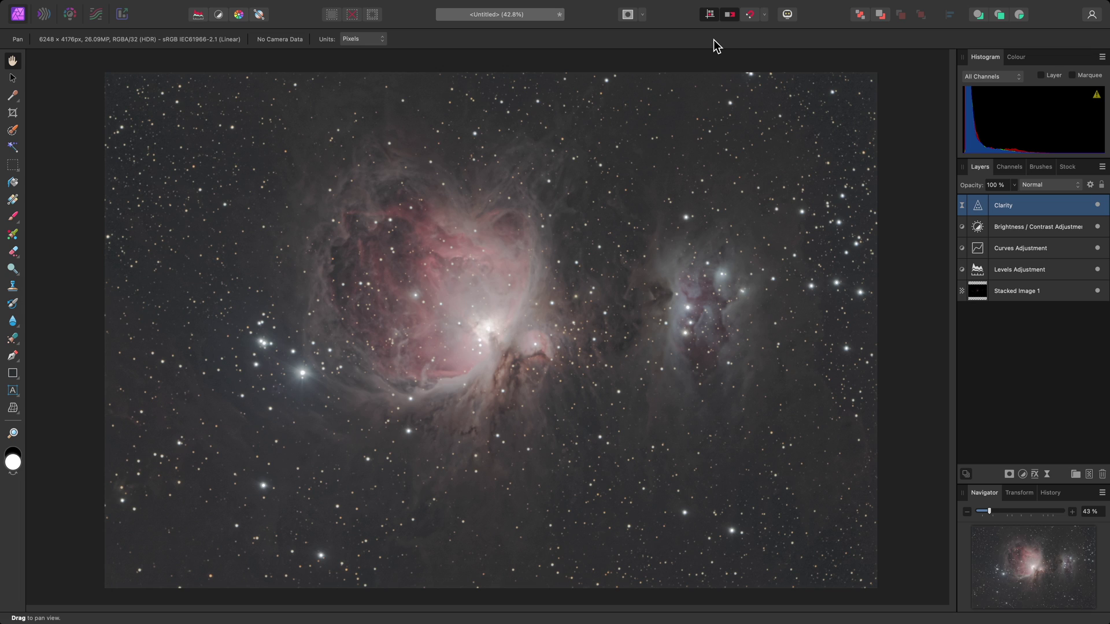
# Add an HSL Shift adjustment and boost saturation and luminosity of the reds
pyautogui.press('super+u')
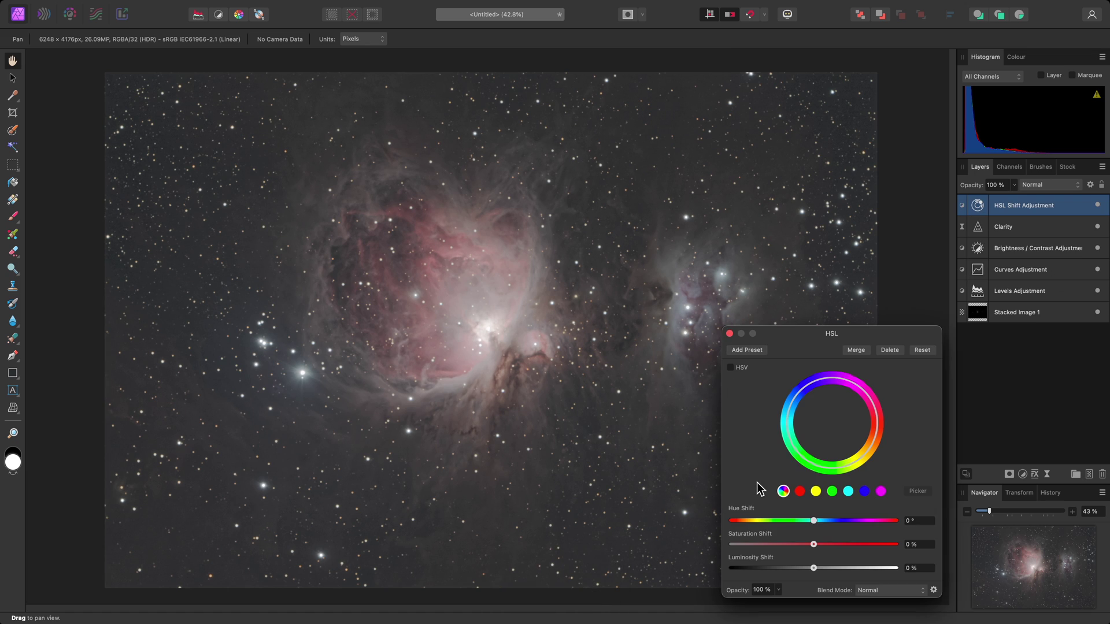
pyautogui.click(800, 492)
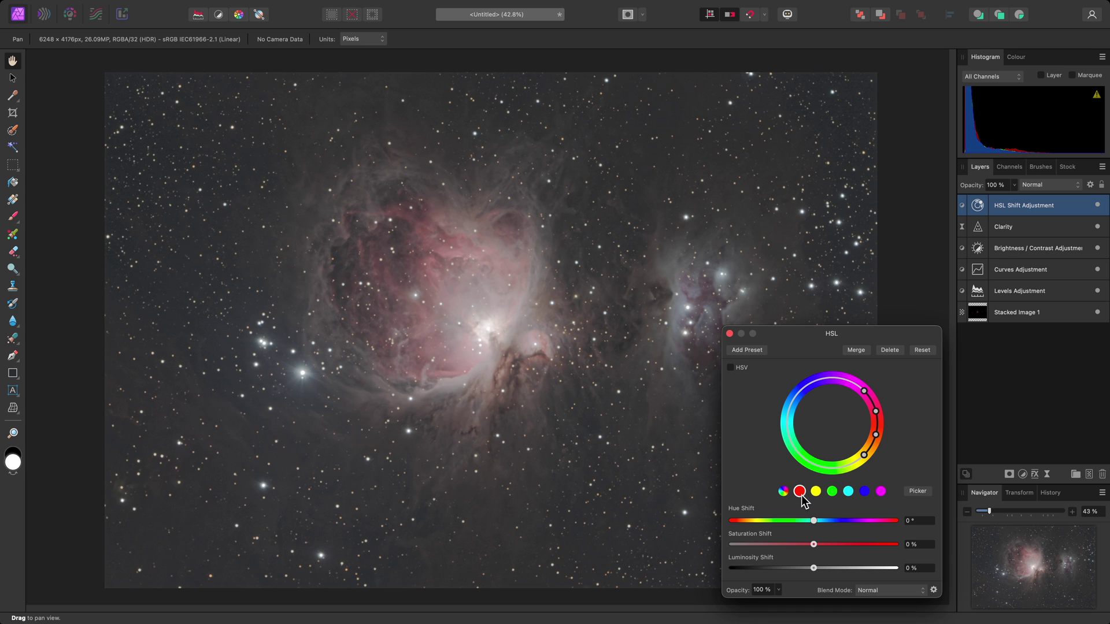
pyautogui.moveTo(812, 541); pyautogui.dragTo(874, 570)
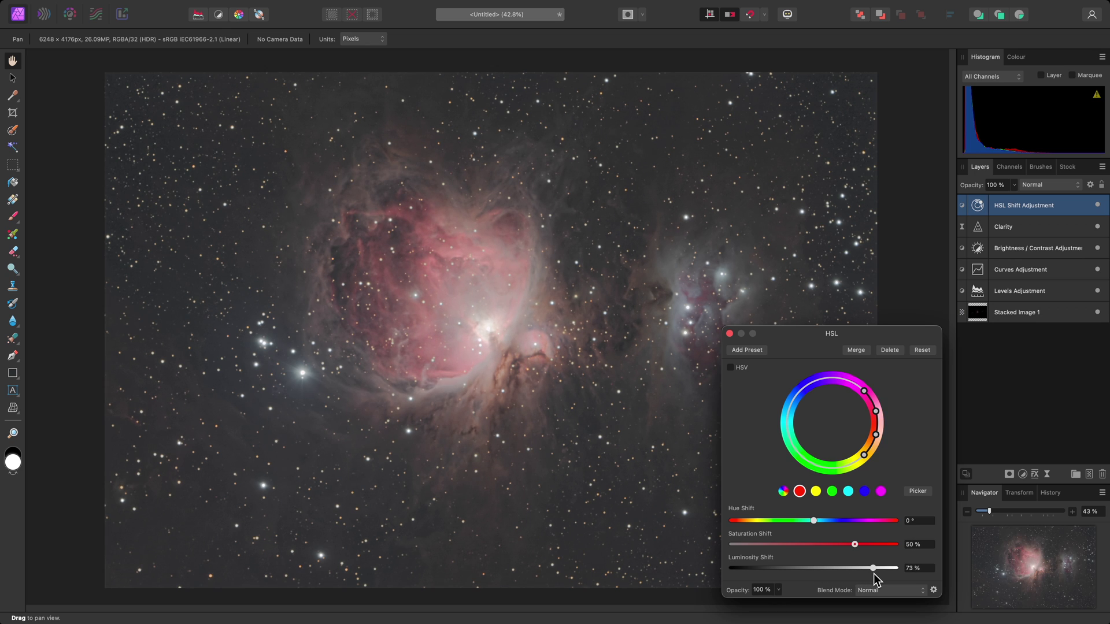
# Raise saturation and luminosity for the yellow and cyan colour ranges
pyautogui.click(816, 491)
pyautogui.moveTo(813, 544); pyautogui.dragTo(873, 545)
pyautogui.moveTo(814, 568); pyautogui.dragTo(848, 568)
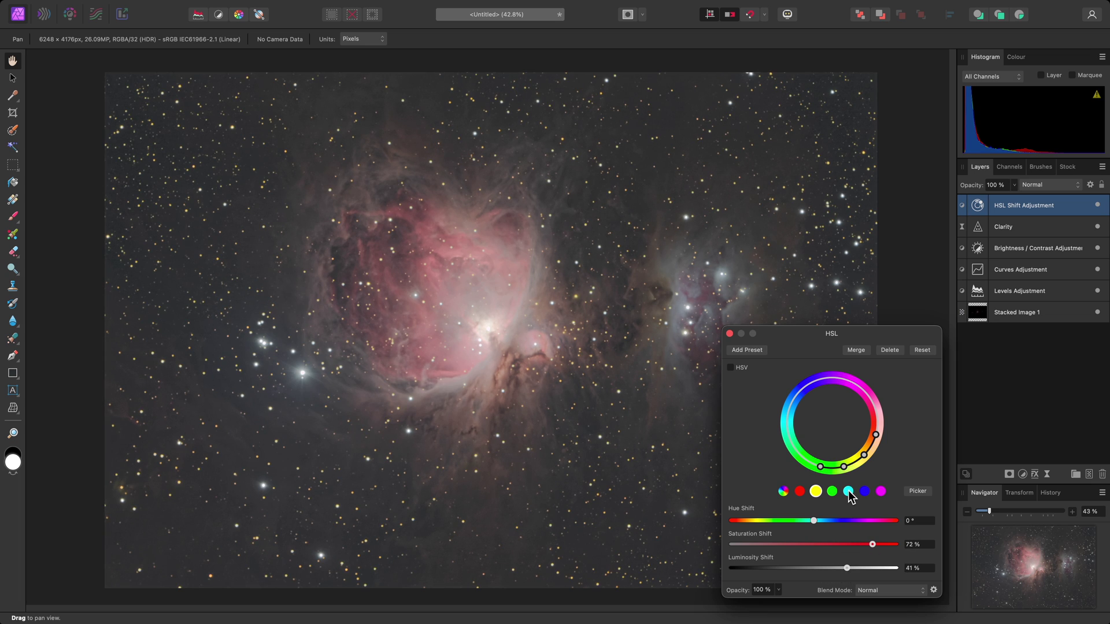
pyautogui.click(848, 491)
pyautogui.moveTo(814, 544); pyautogui.dragTo(864, 569)
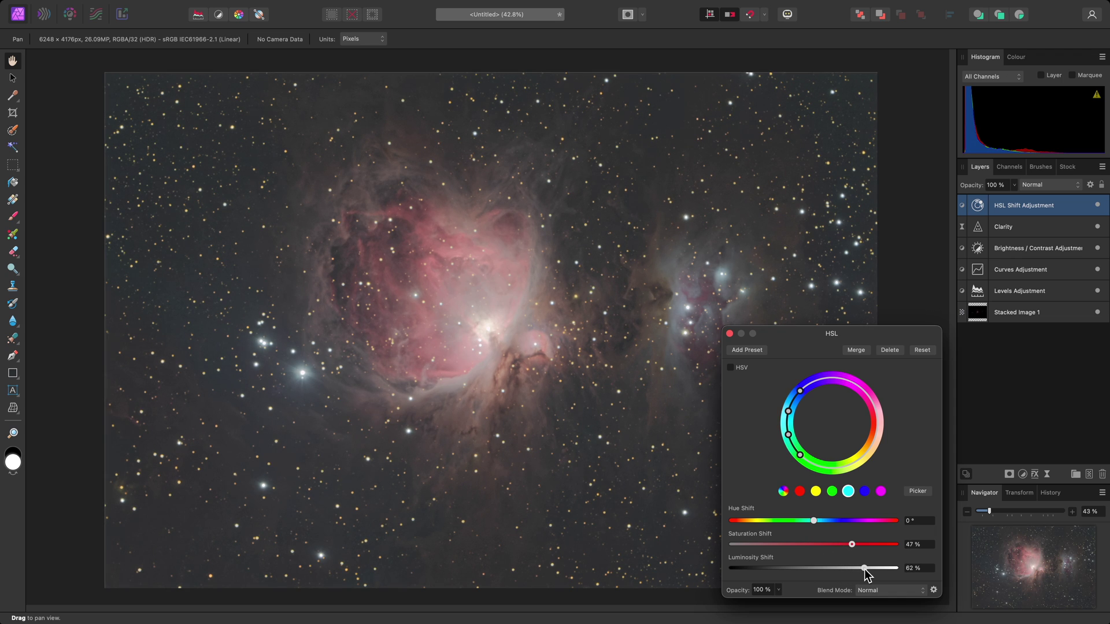
pyautogui.click(730, 334)
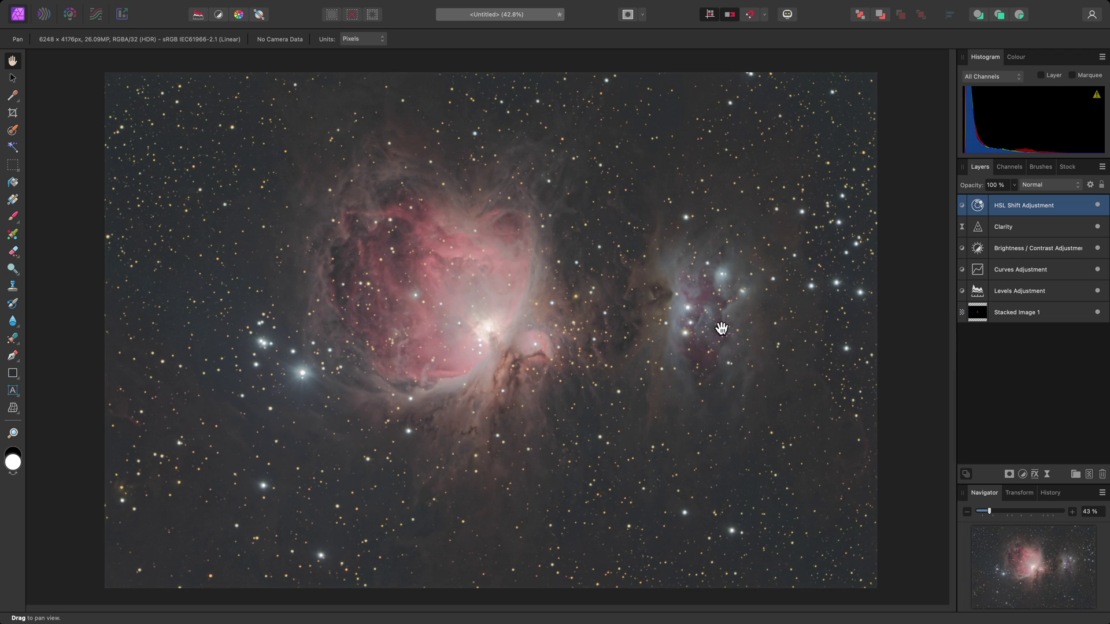
# Add a Brightness / Contrast adjustment layer with Brightness 11% and Contrast 14%
pyautogui.moveTo(291, 5)
pyautogui.click(234, 6)
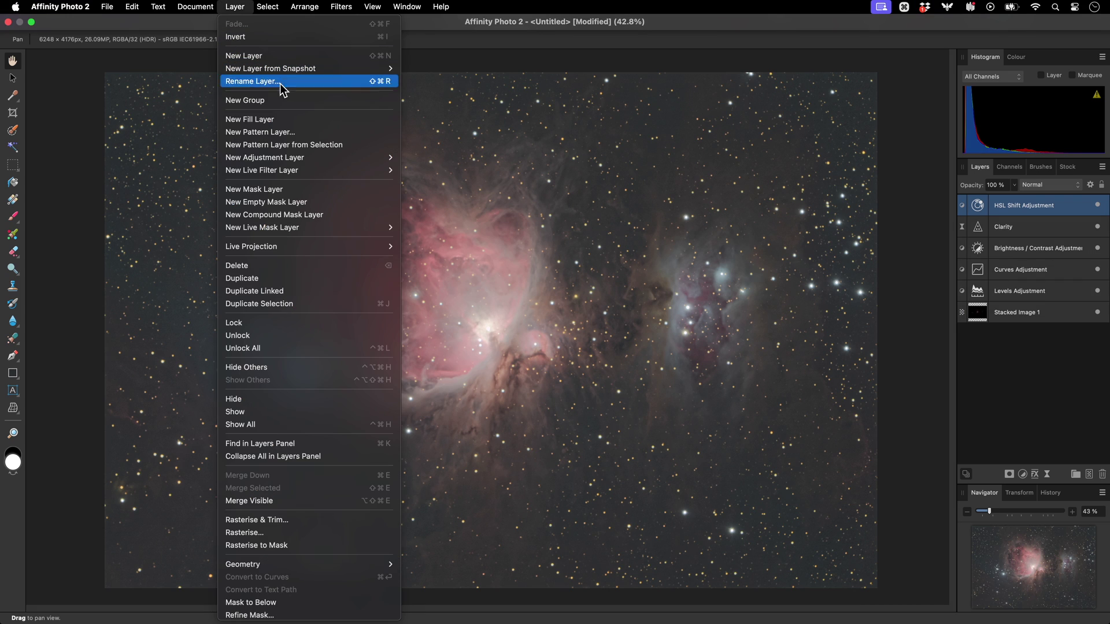
pyautogui.moveTo(337, 158)
pyautogui.click(497, 194)
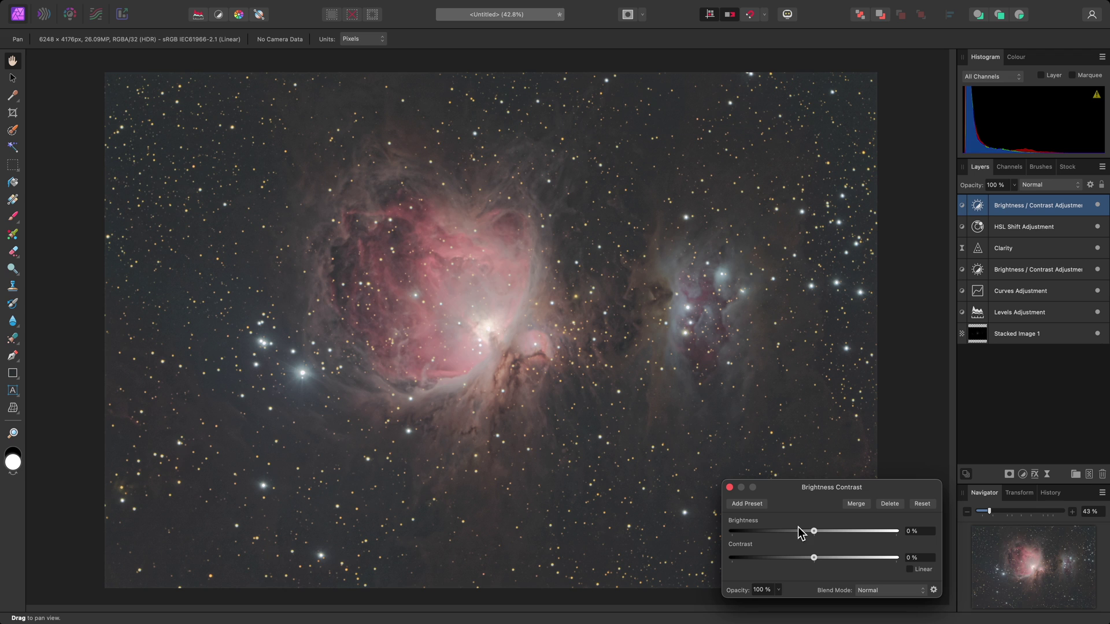
pyautogui.moveTo(814, 531); pyautogui.dragTo(826, 558)
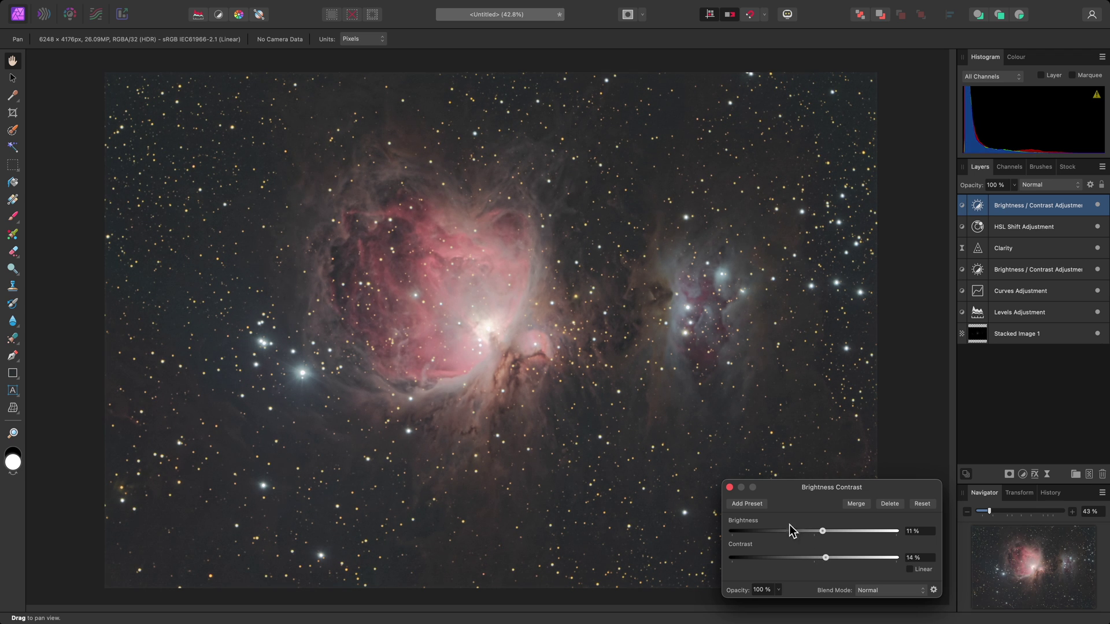
pyautogui.click(730, 488)
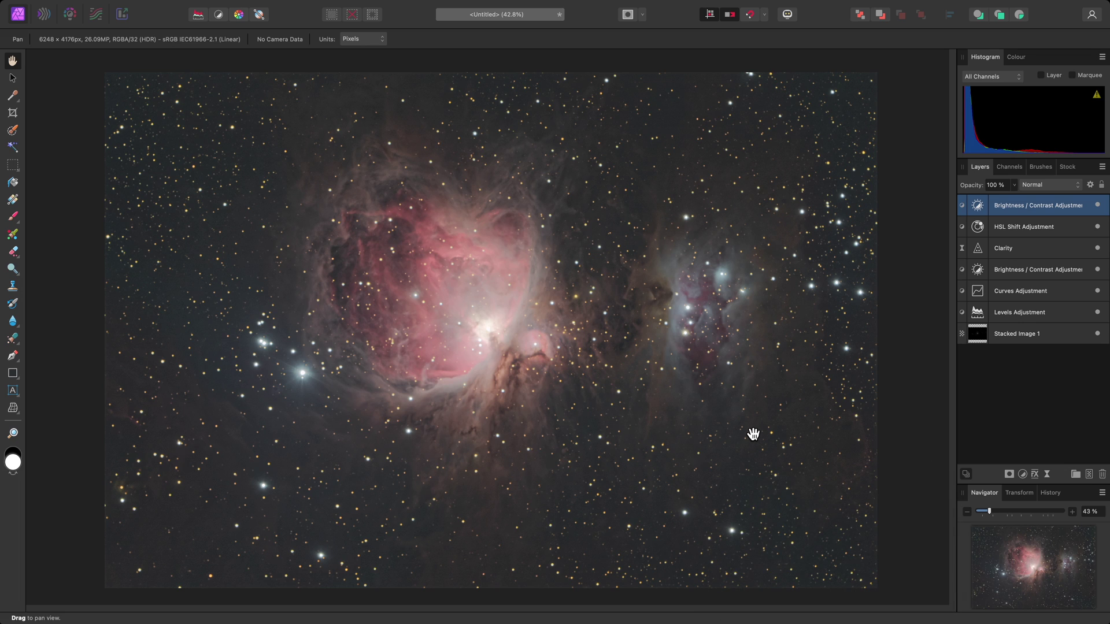